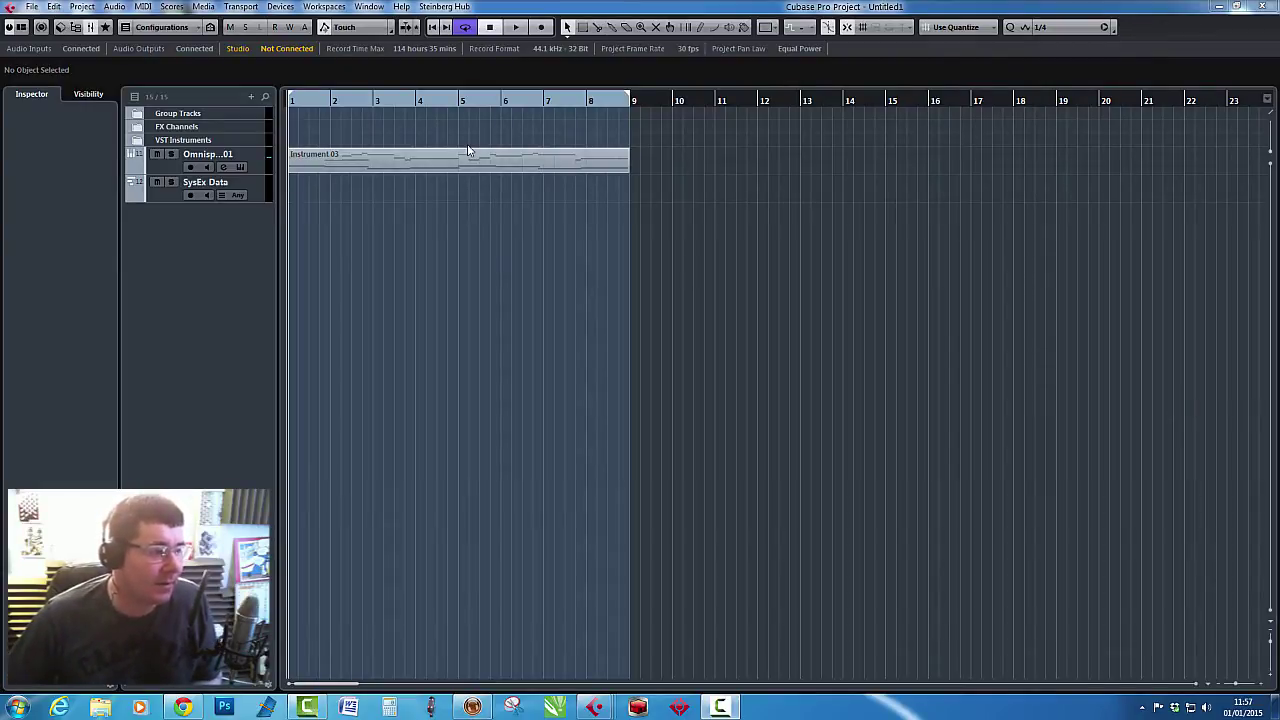
# Show the transport panel and remove the SysEx Data track from the project.
pyautogui.press('F2')
pyautogui.rightClick(263, 191)
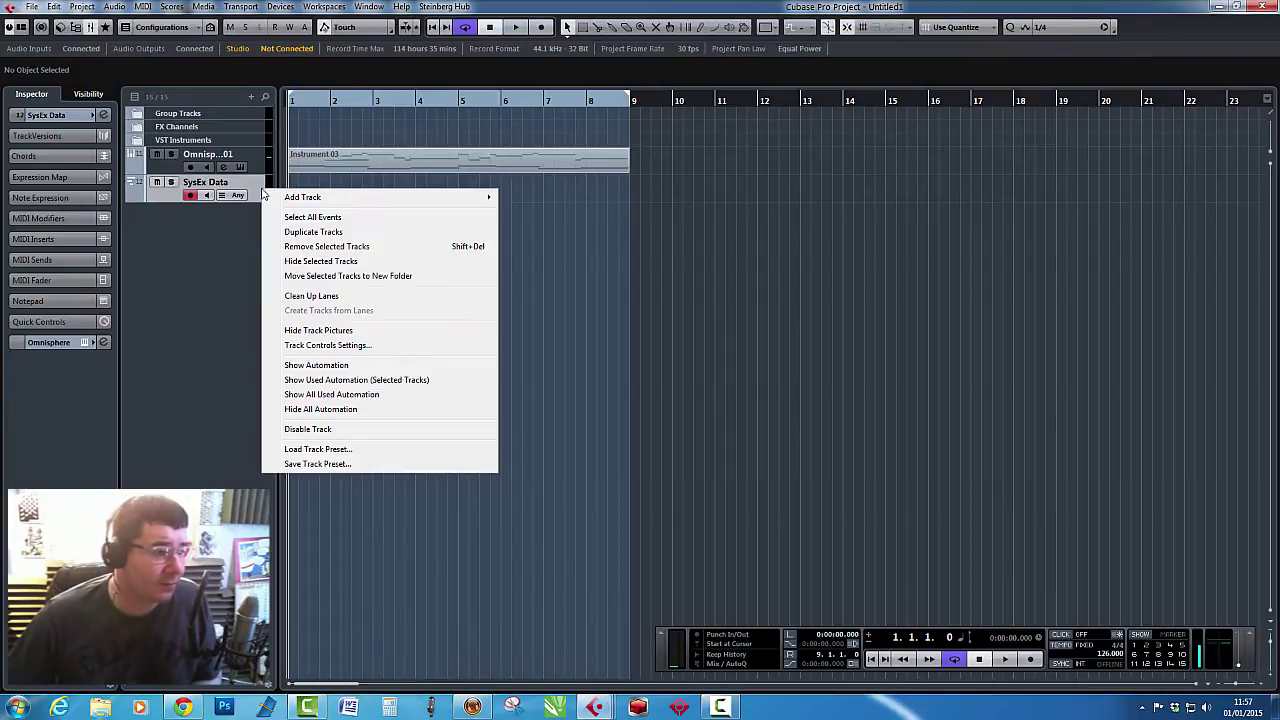
pyautogui.click(326, 246)
# Open the Omnisphere instrument window for the Omnisphere 01 track and audition the looped part with its SawSquare Fat sound.
pyautogui.press('space')
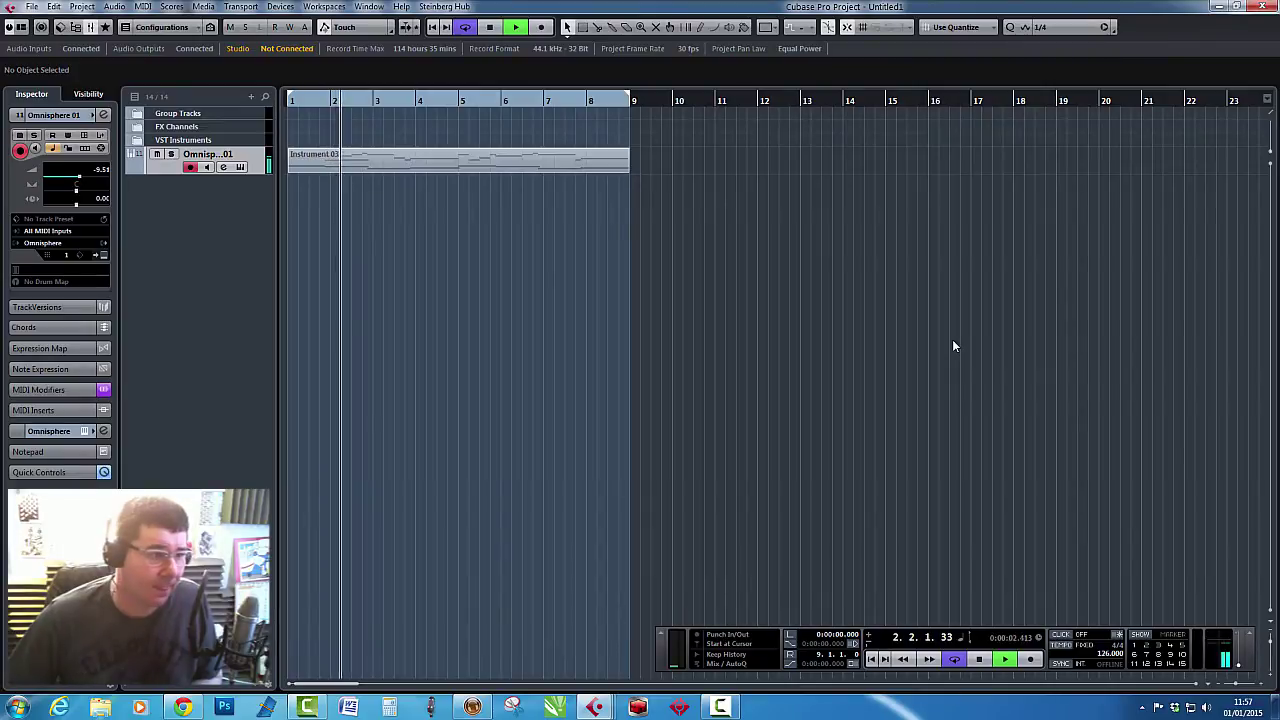
pyautogui.press('space')
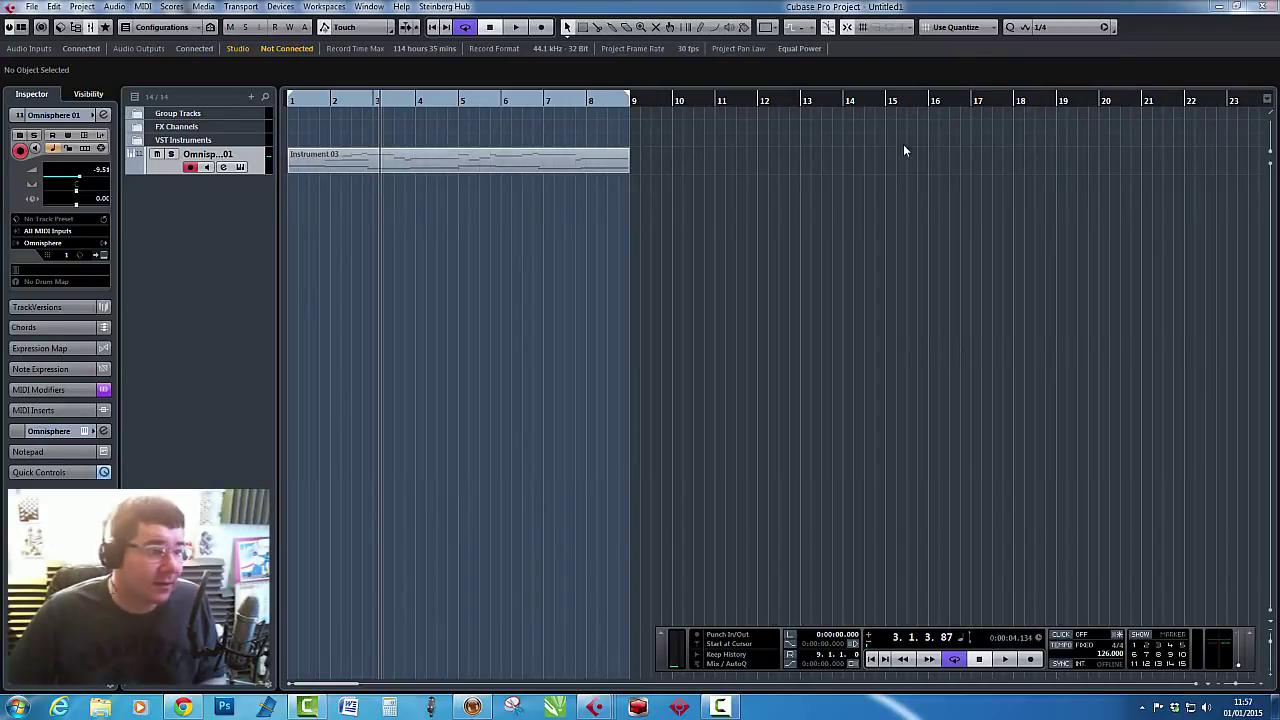
pyautogui.click(103, 255)
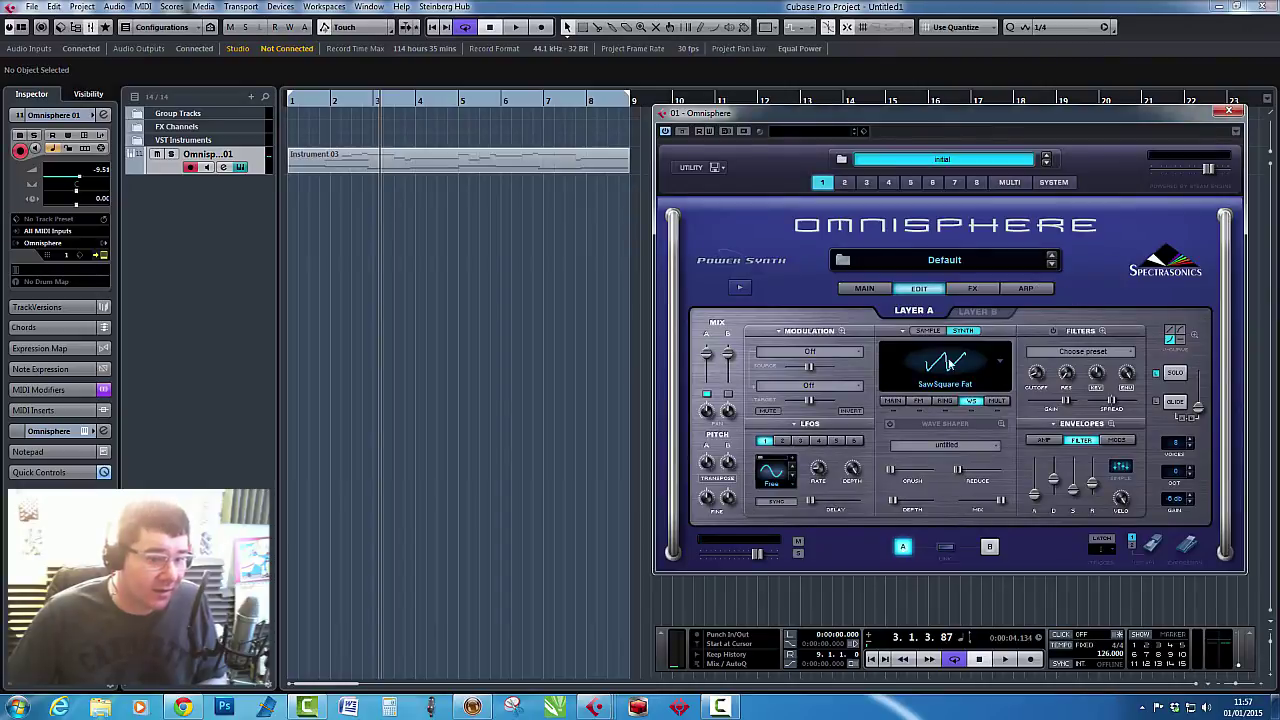
pyautogui.press('space')
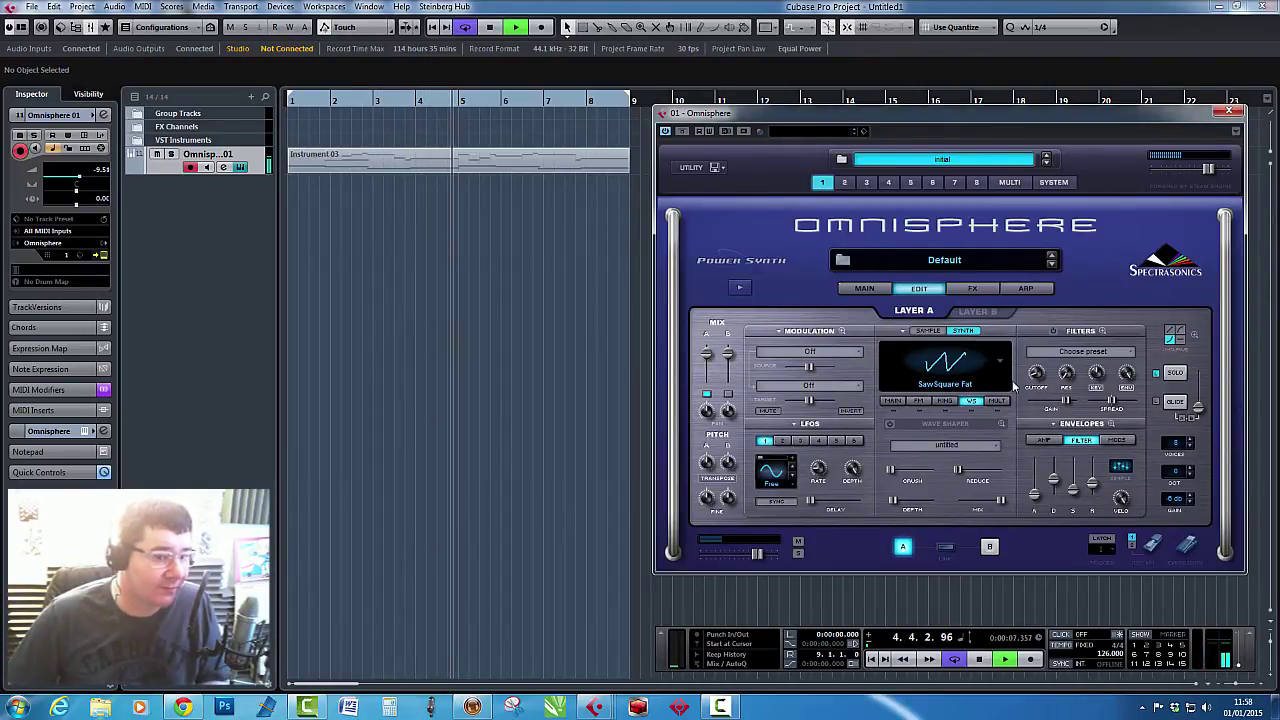
pyautogui.press('space')
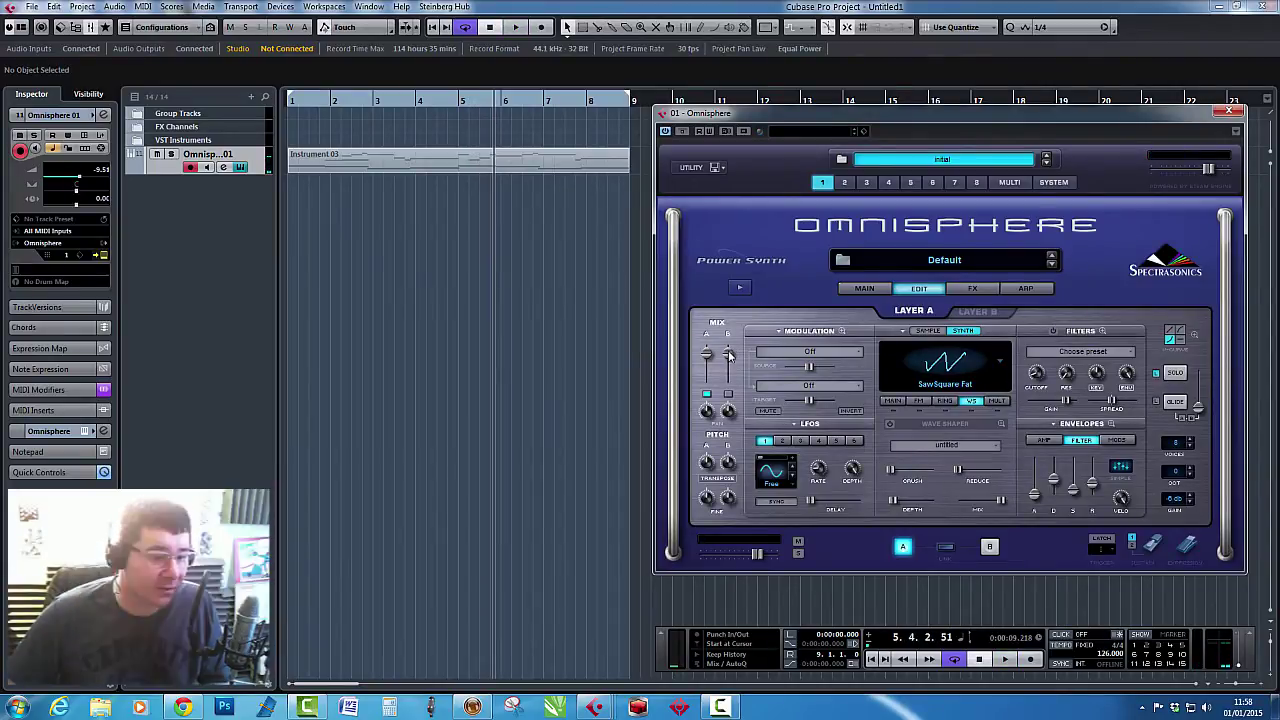
# Turn layer B's mix level all the way down, shift the Omnisphere window clear of the transport, and audition layer A.
pyautogui.moveTo(729, 355); pyautogui.dragTo(728, 383)
pyautogui.moveTo(790, 121); pyautogui.dragTo(702, 84)
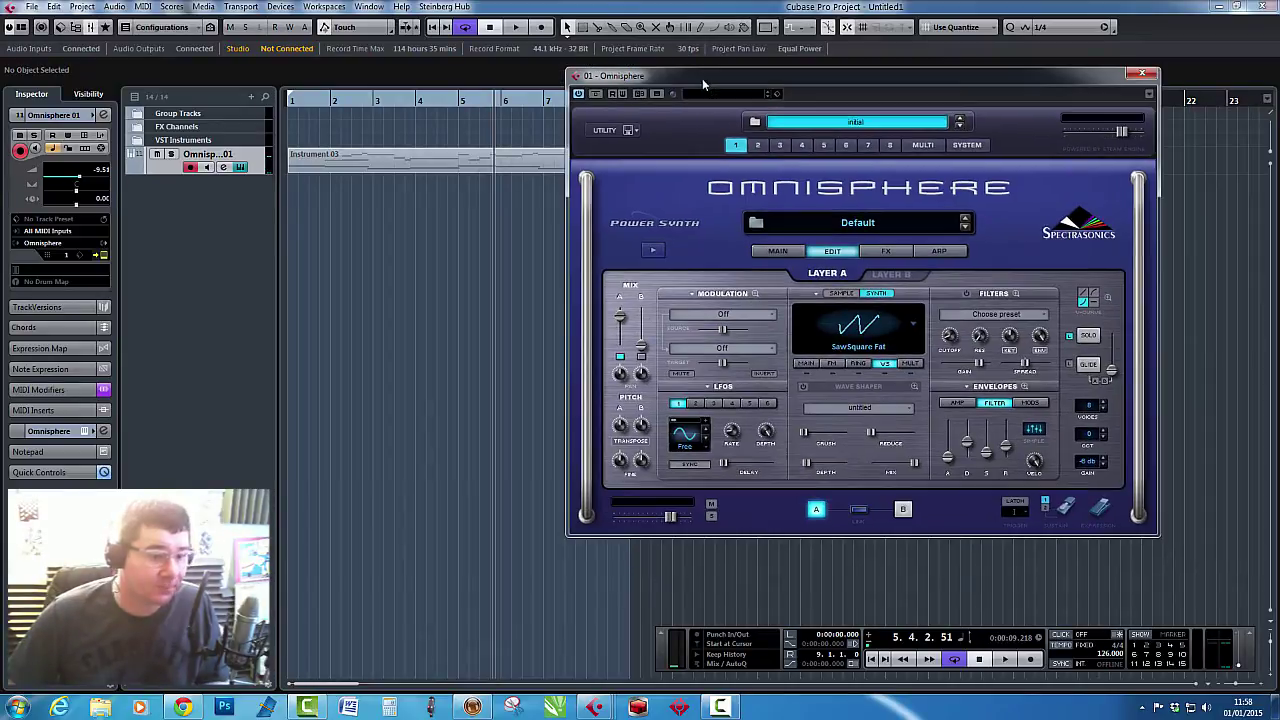
pyautogui.press('space')
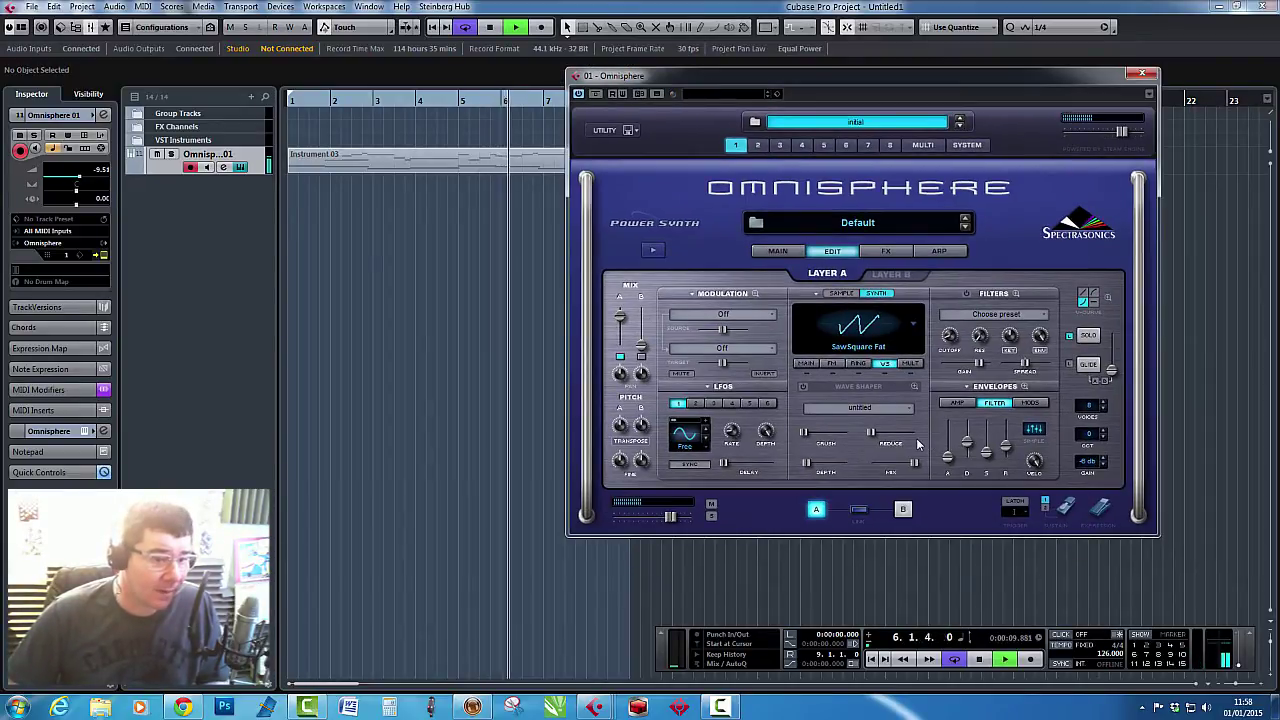
pyautogui.press('space')
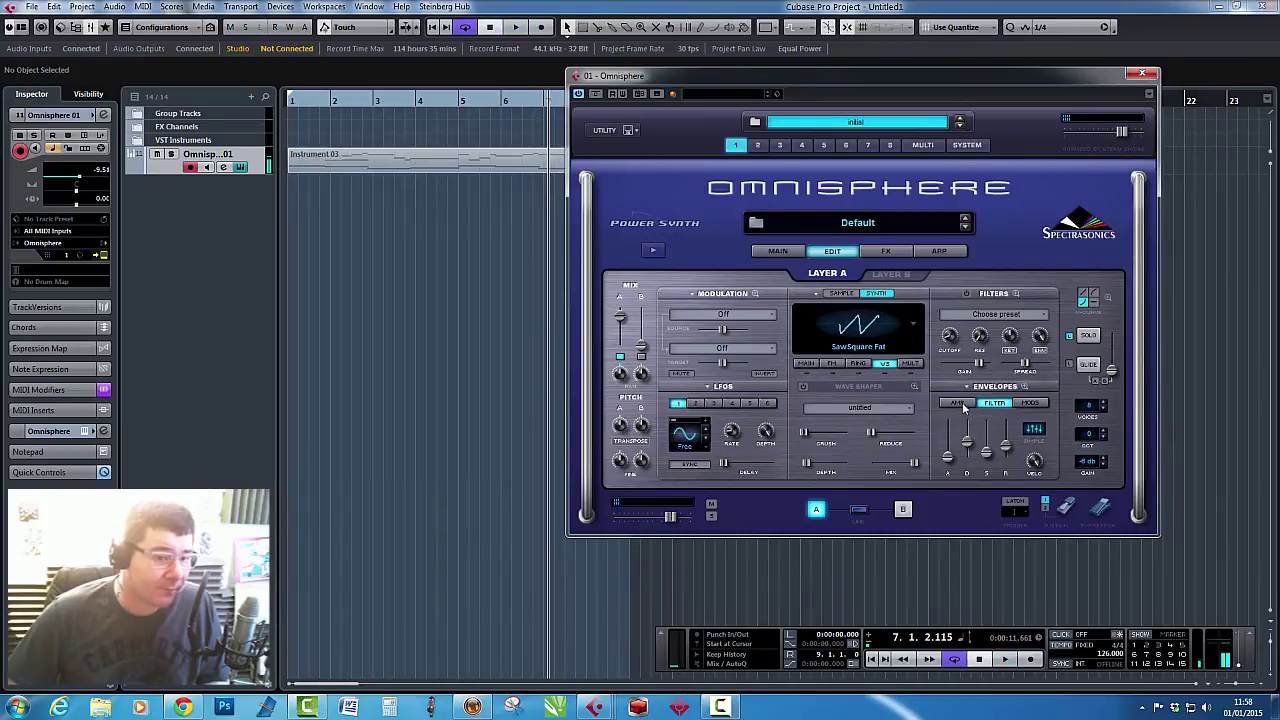
# Shape layer A's amp envelope with slightly more decay, a little less sustain and a slightly longer release.
pyautogui.click(960, 404)
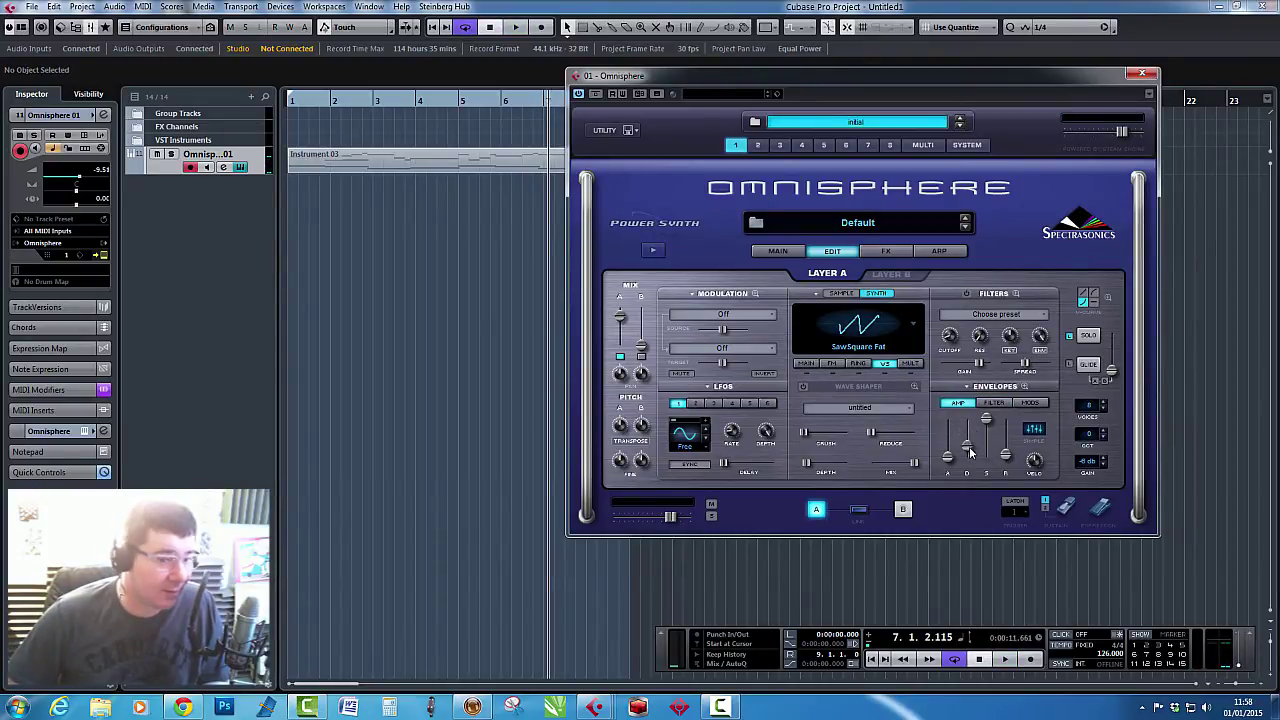
pyautogui.press('space')
pyautogui.moveTo(970, 453); pyautogui.dragTo(1009, 462)
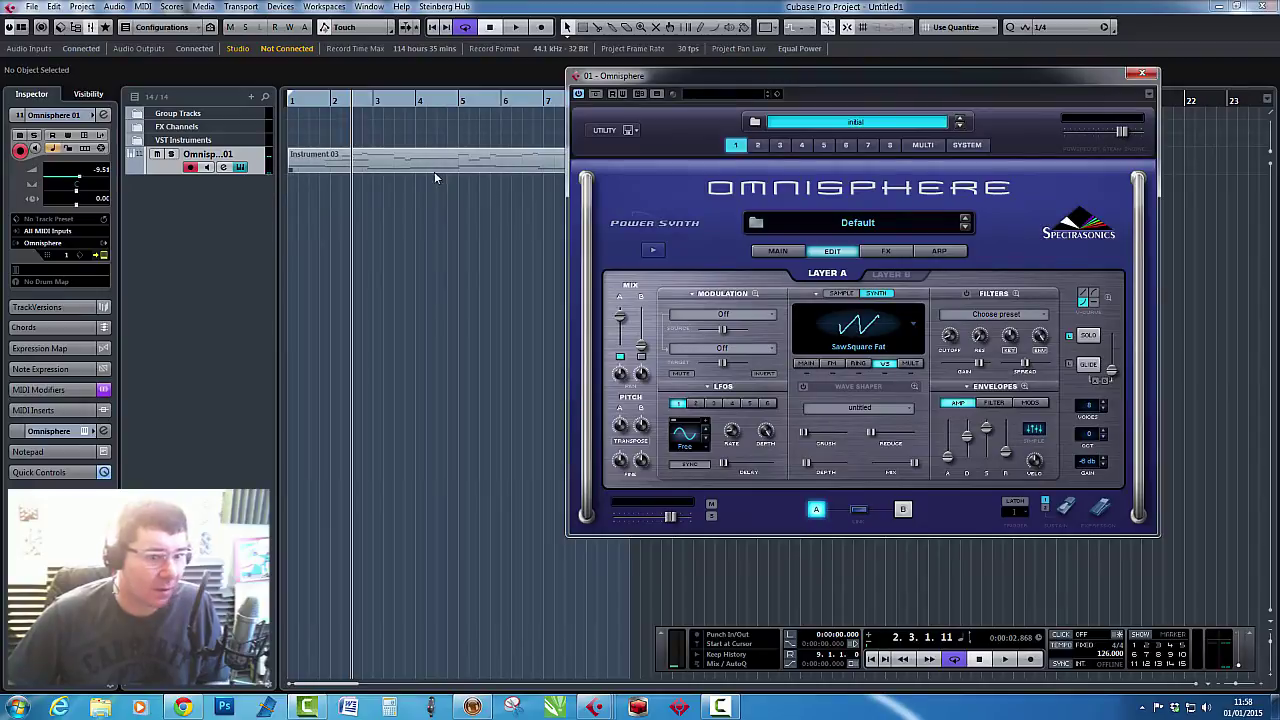
# Enable Unison on layer A and raise its detune slightly while listening to the loop.
pyautogui.click(910, 364)
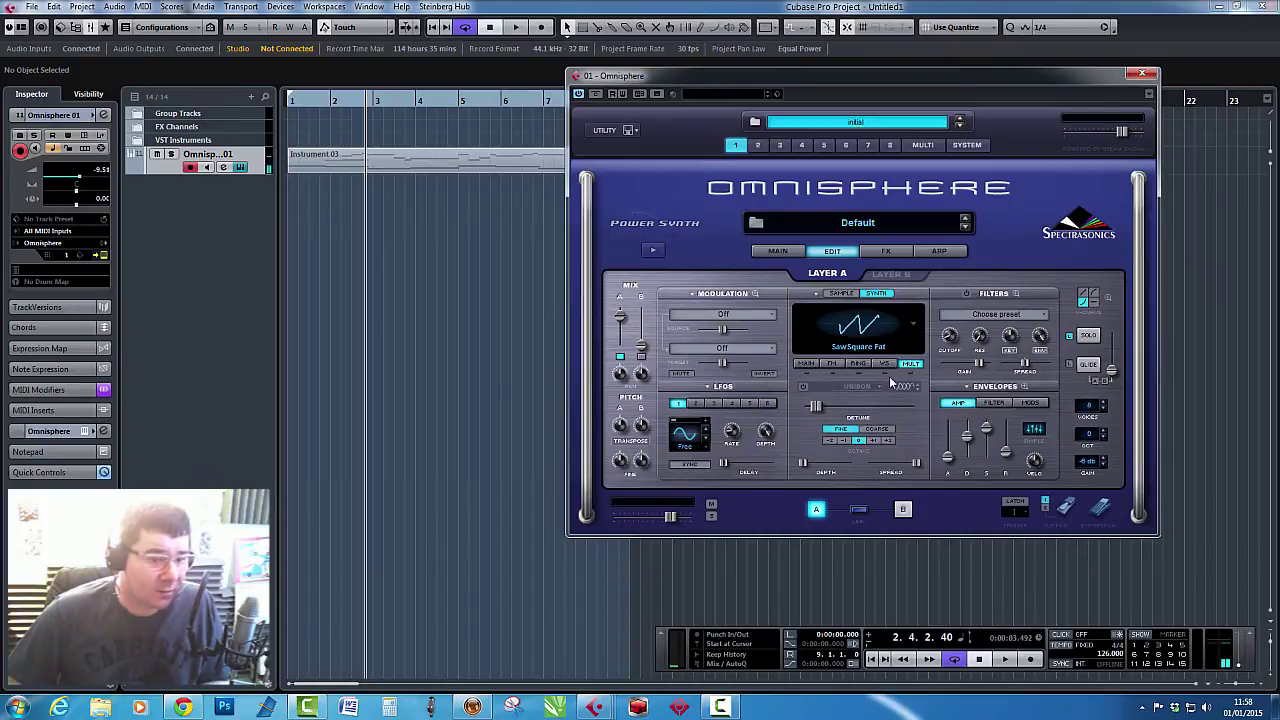
pyautogui.click(804, 386)
pyautogui.moveTo(816, 404)
pyautogui.mouseDown()
pyautogui.moveTo(800, 410)
pyautogui.moveTo(872, 409)
pyautogui.moveTo(817, 409)
pyautogui.mouseUp()
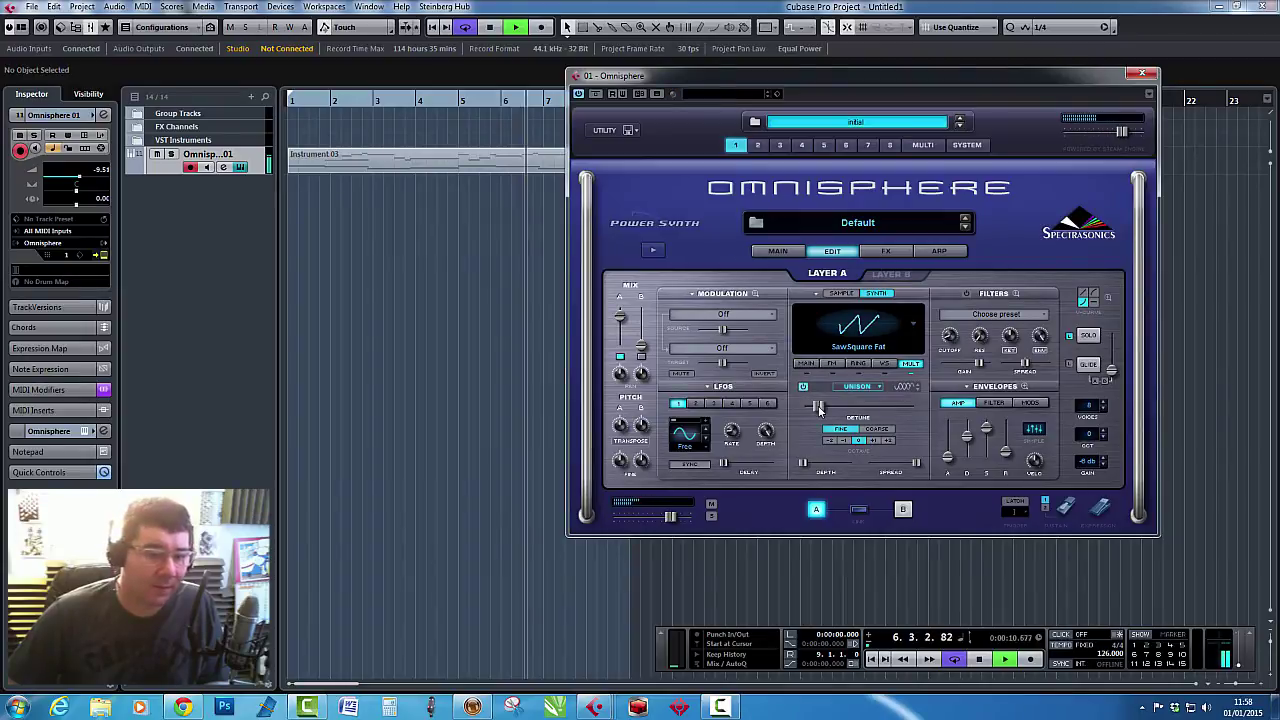
pyautogui.press('space')
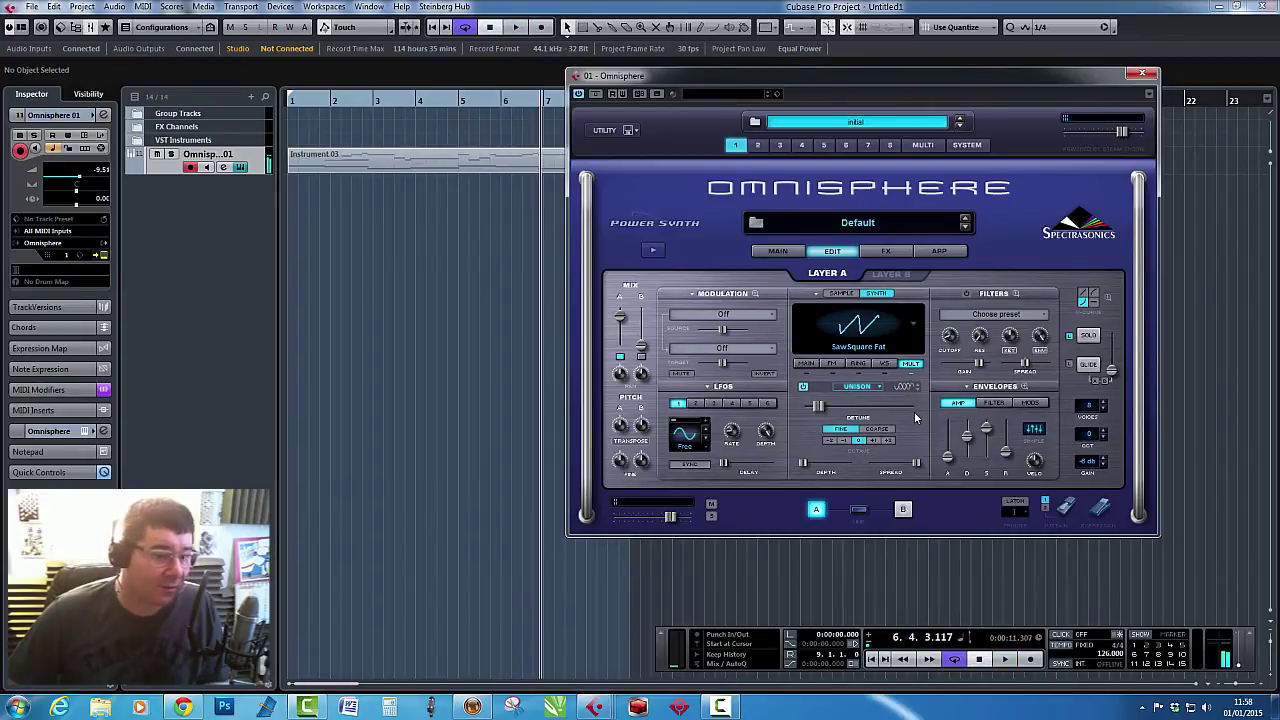
# Turn on Glide for layer A and set the glide time to about 0.02 sec during playback.
pyautogui.press('space')
pyautogui.click(1088, 365)
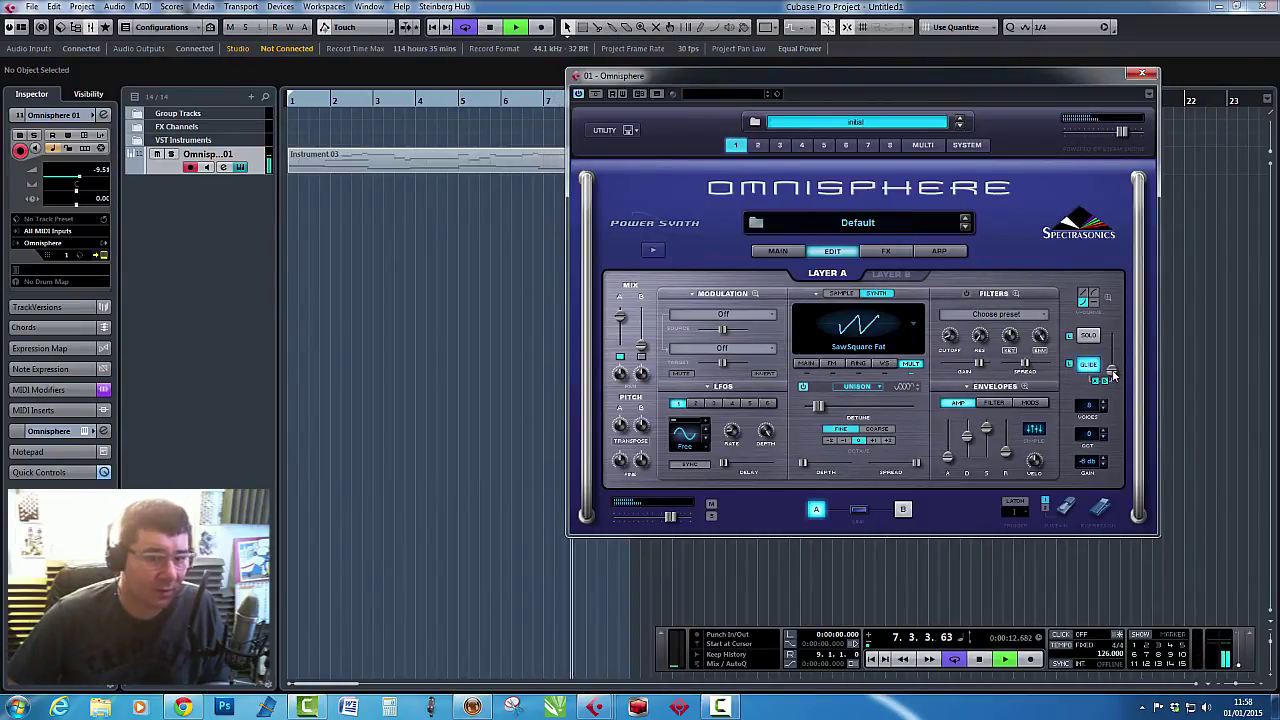
pyautogui.moveTo(1113, 372)
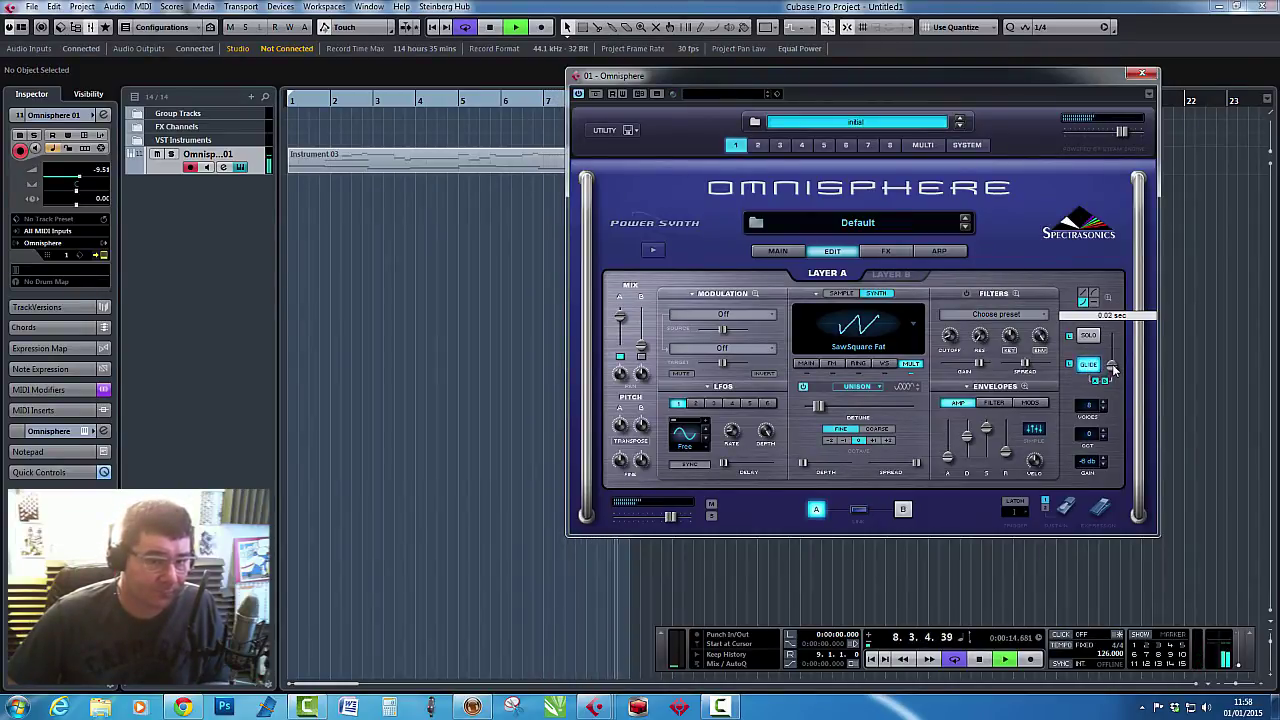
pyautogui.moveTo(1113, 372); pyautogui.dragTo(1114, 366)
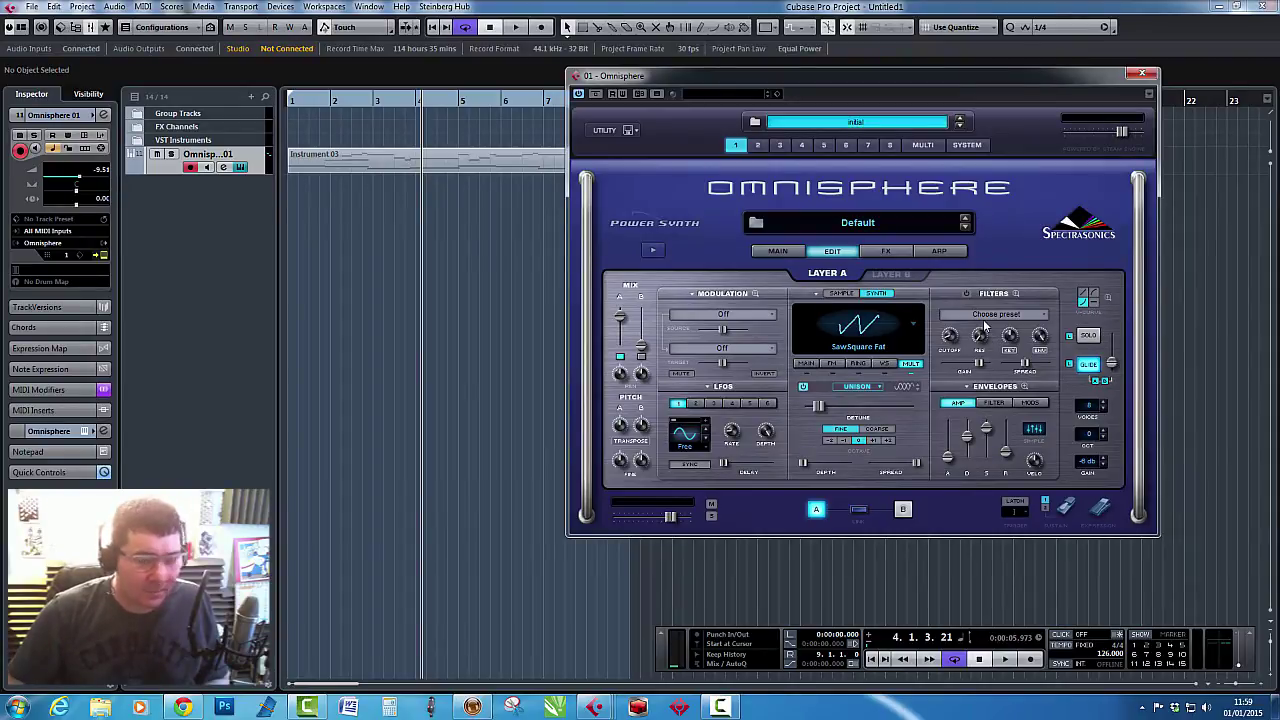
# Bring up layer B's mix level and load the JP-8 Raw Saw waveform as its soundsource.
pyautogui.click(894, 272)
pyautogui.moveTo(645, 345); pyautogui.dragTo(643, 316)
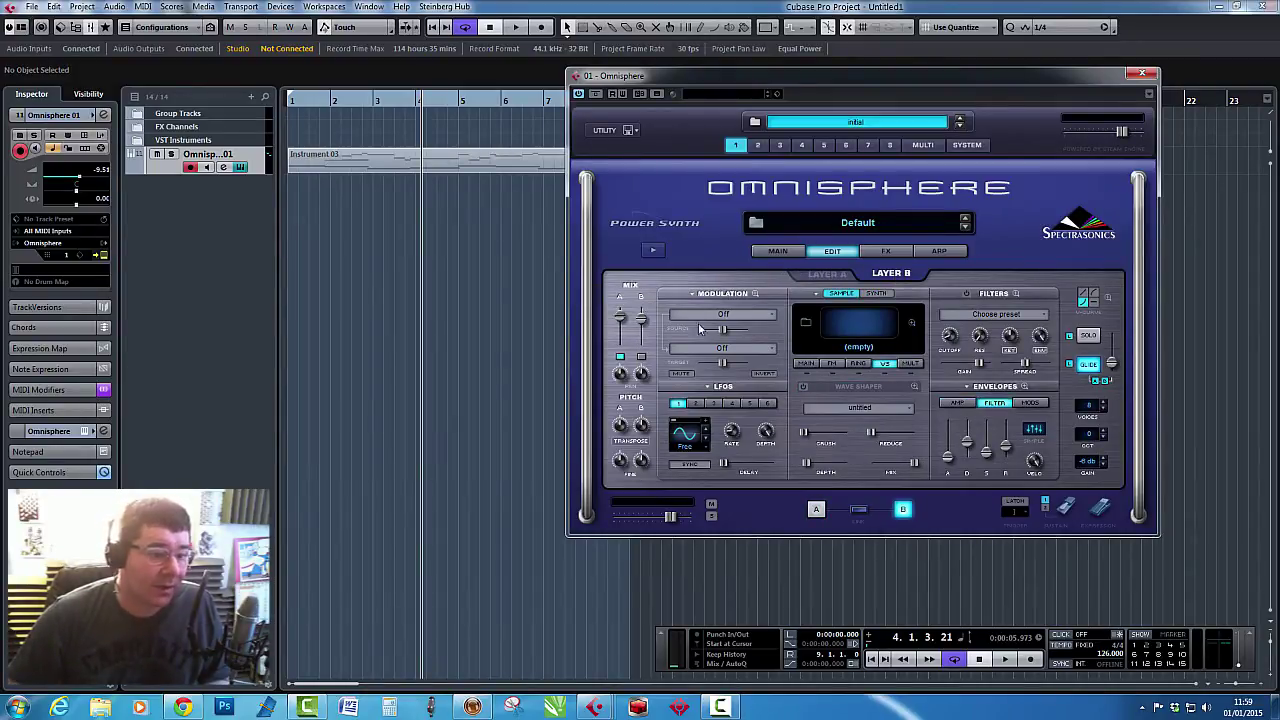
pyautogui.click(804, 322)
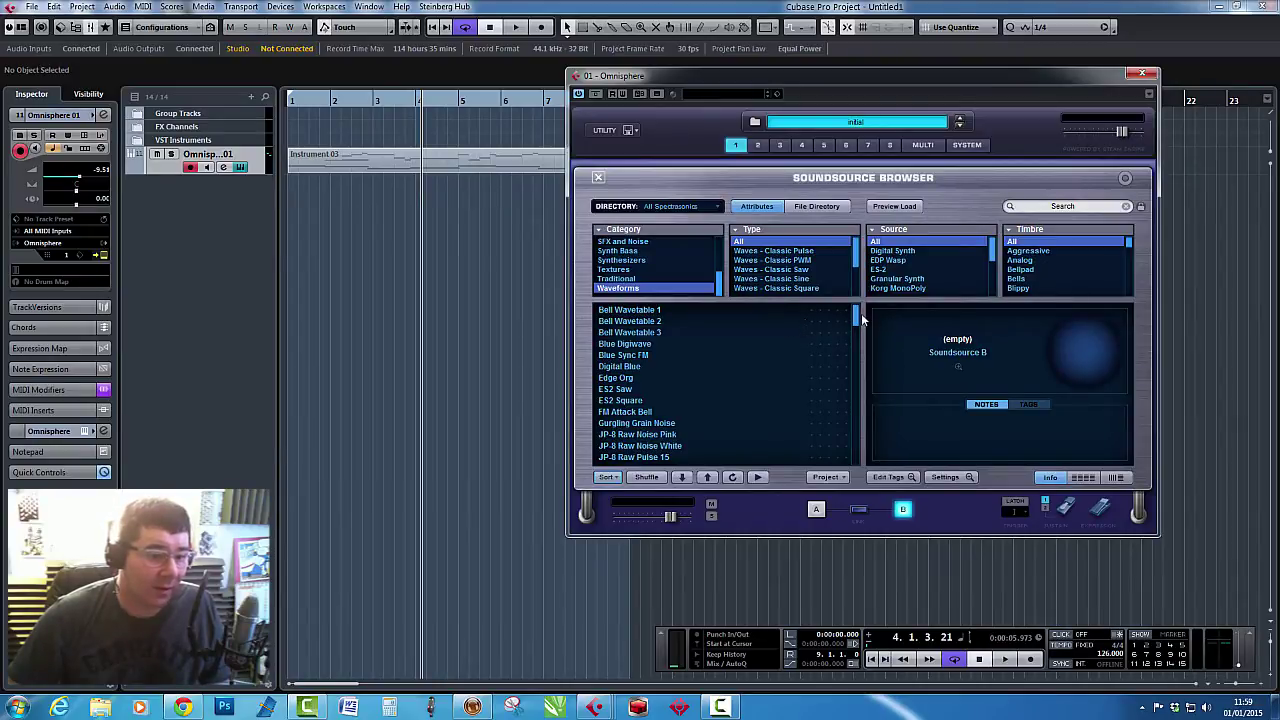
pyautogui.moveTo(855, 318); pyautogui.dragTo(857, 345)
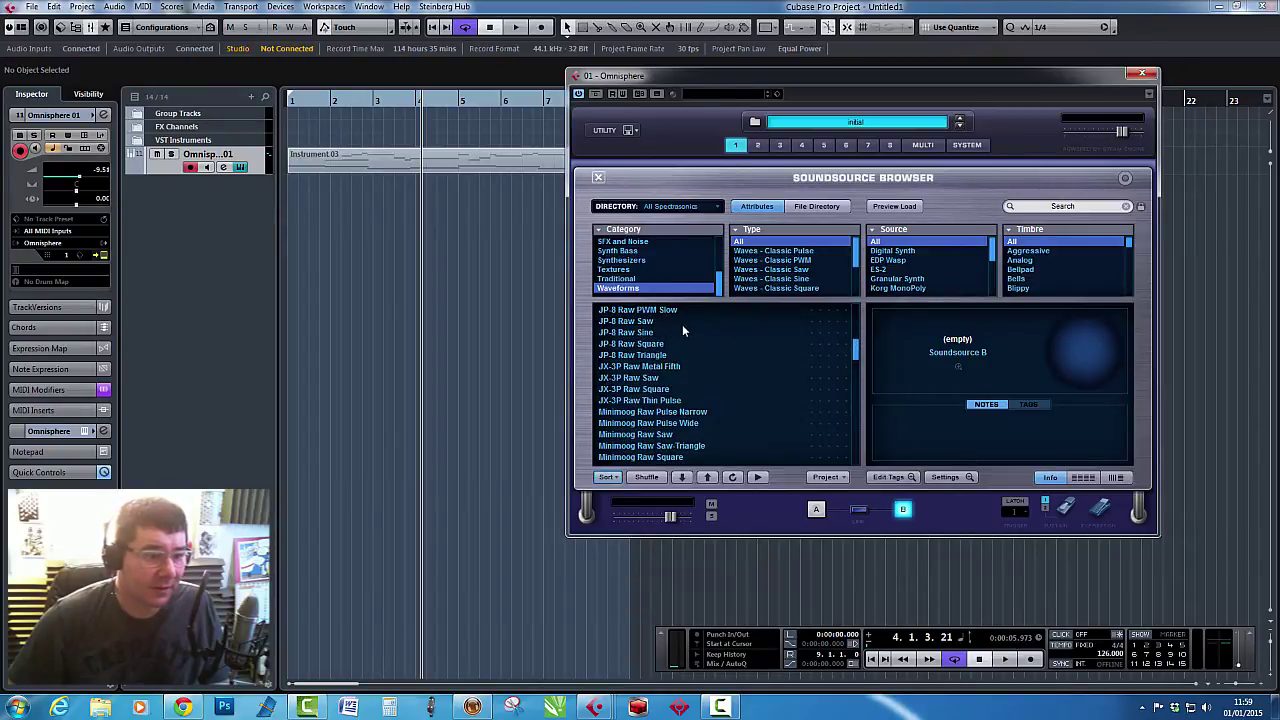
pyautogui.click(643, 322)
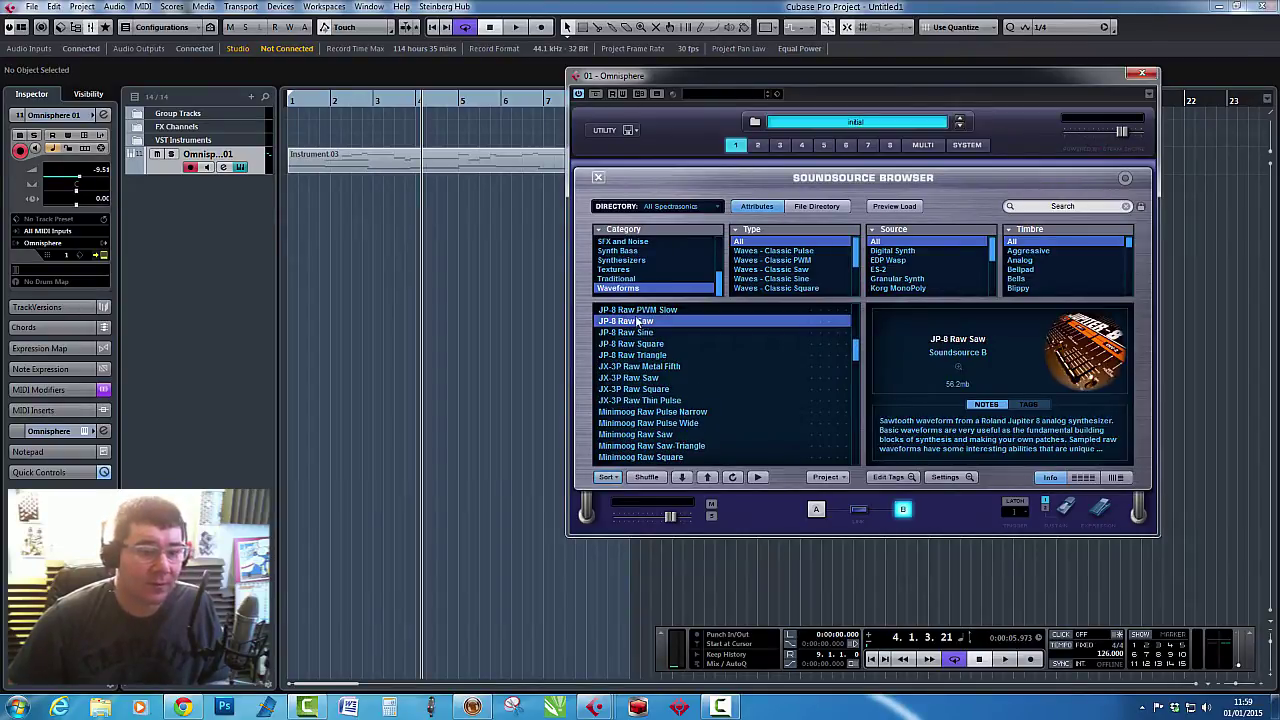
pyautogui.click(598, 177)
# Turn layer A's mix level all the way down to audition layer B on its own.
pyautogui.press('space')
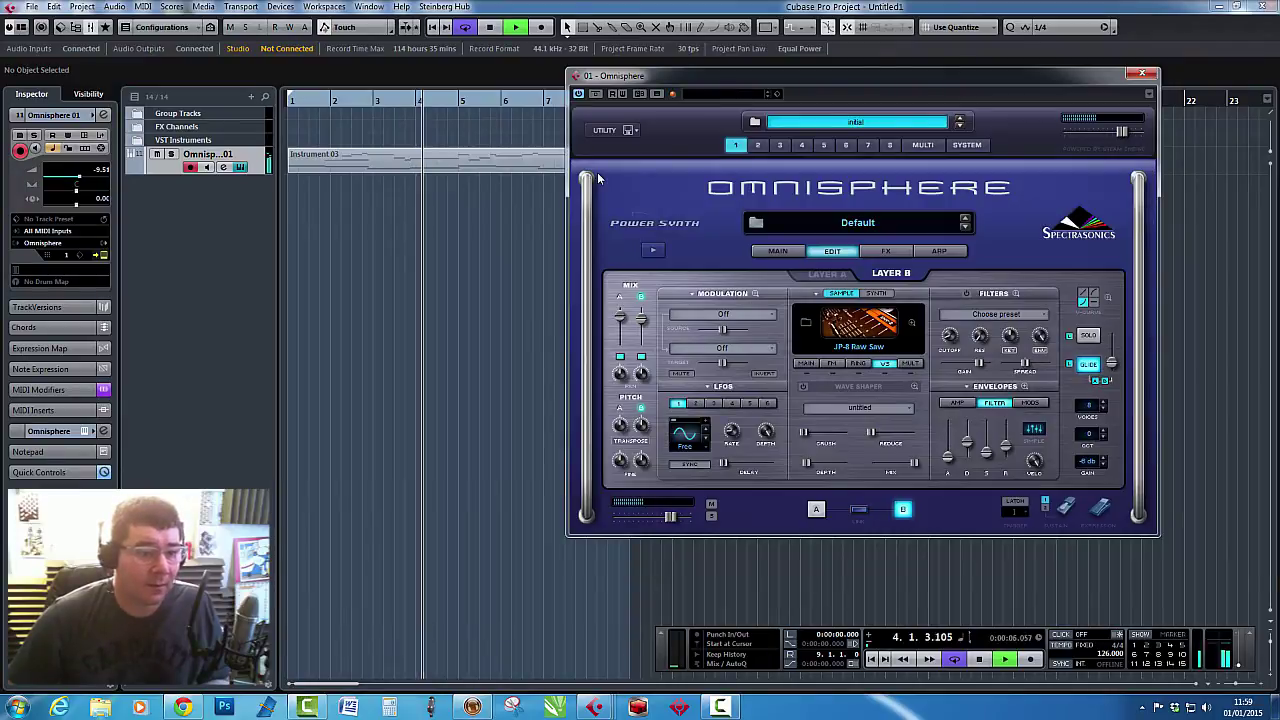
pyautogui.moveTo(620, 318); pyautogui.dragTo(631, 385)
pyautogui.press('space')
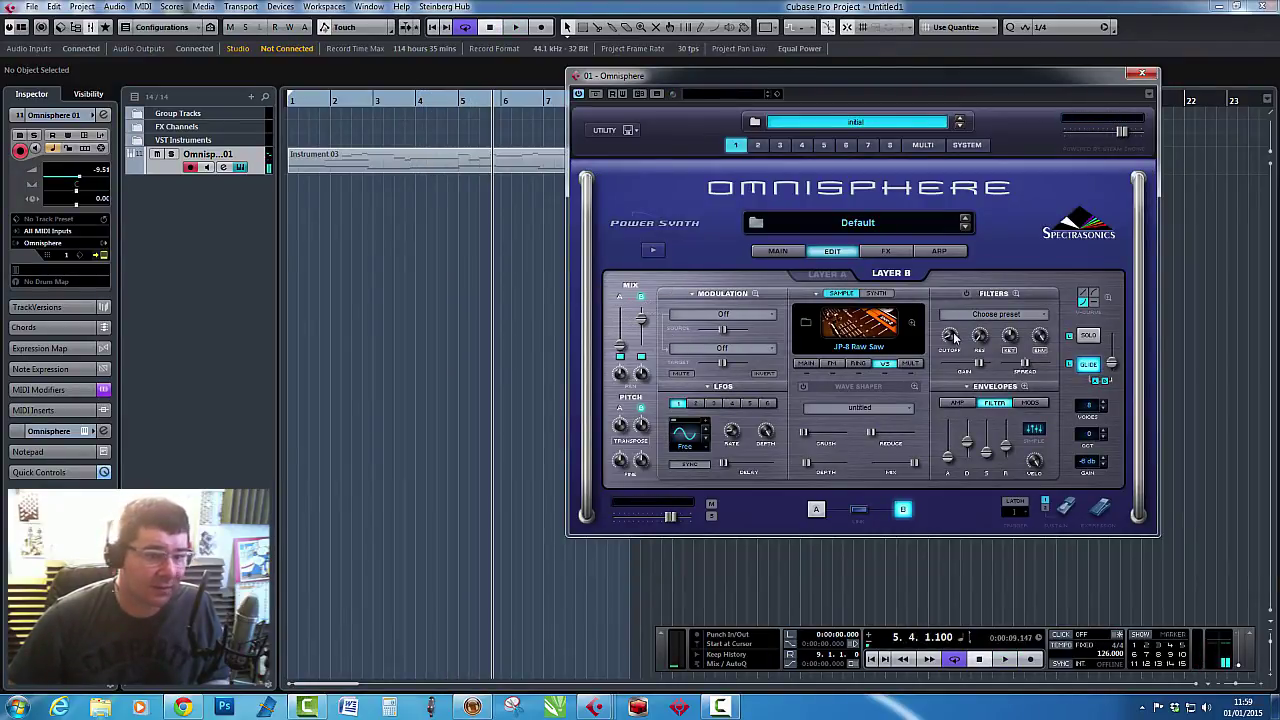
# Copy layer A's amp envelope preset, paste it onto layer B's amp envelope, and audition the result.
pyautogui.click(828, 274)
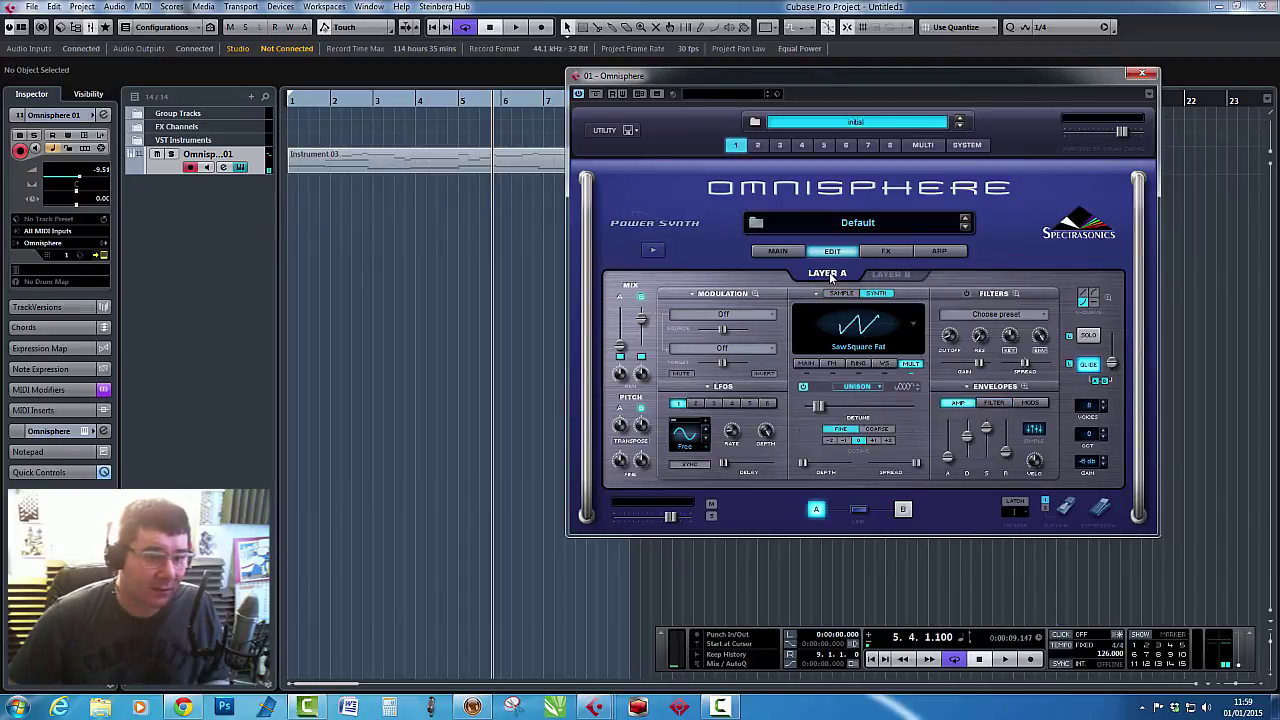
pyautogui.click(968, 388)
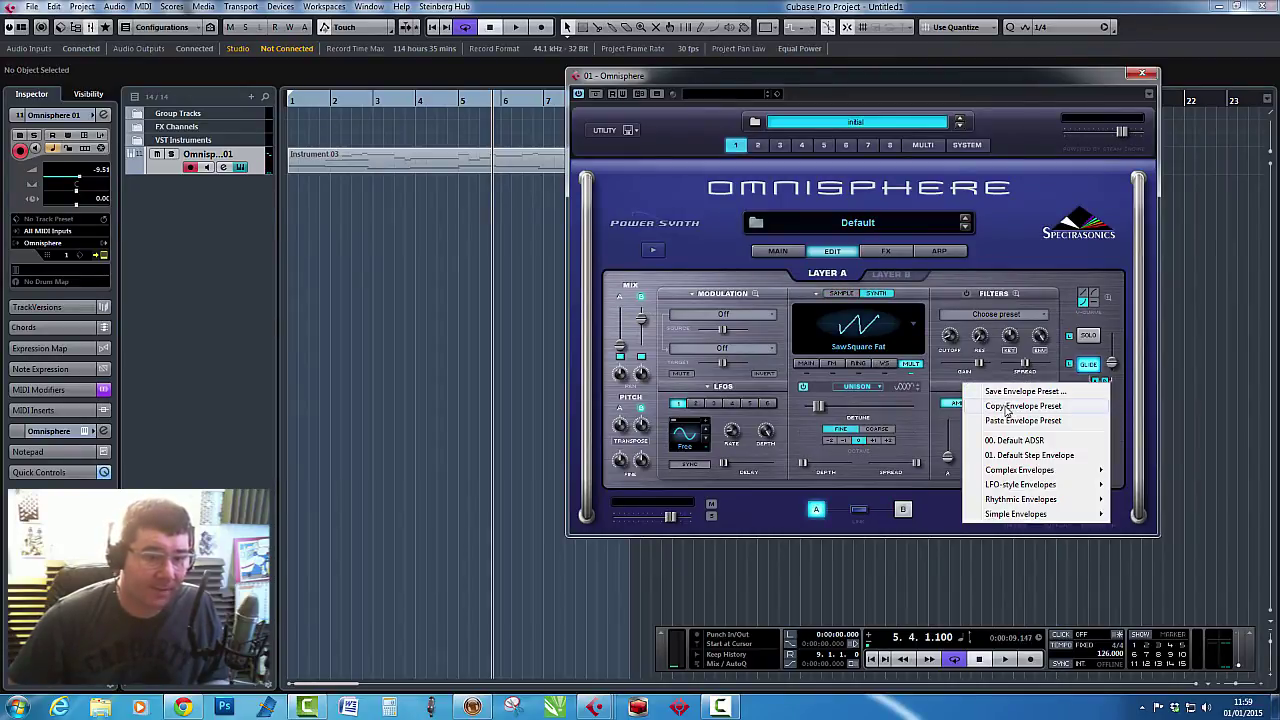
pyautogui.click(1008, 408)
pyautogui.click(892, 276)
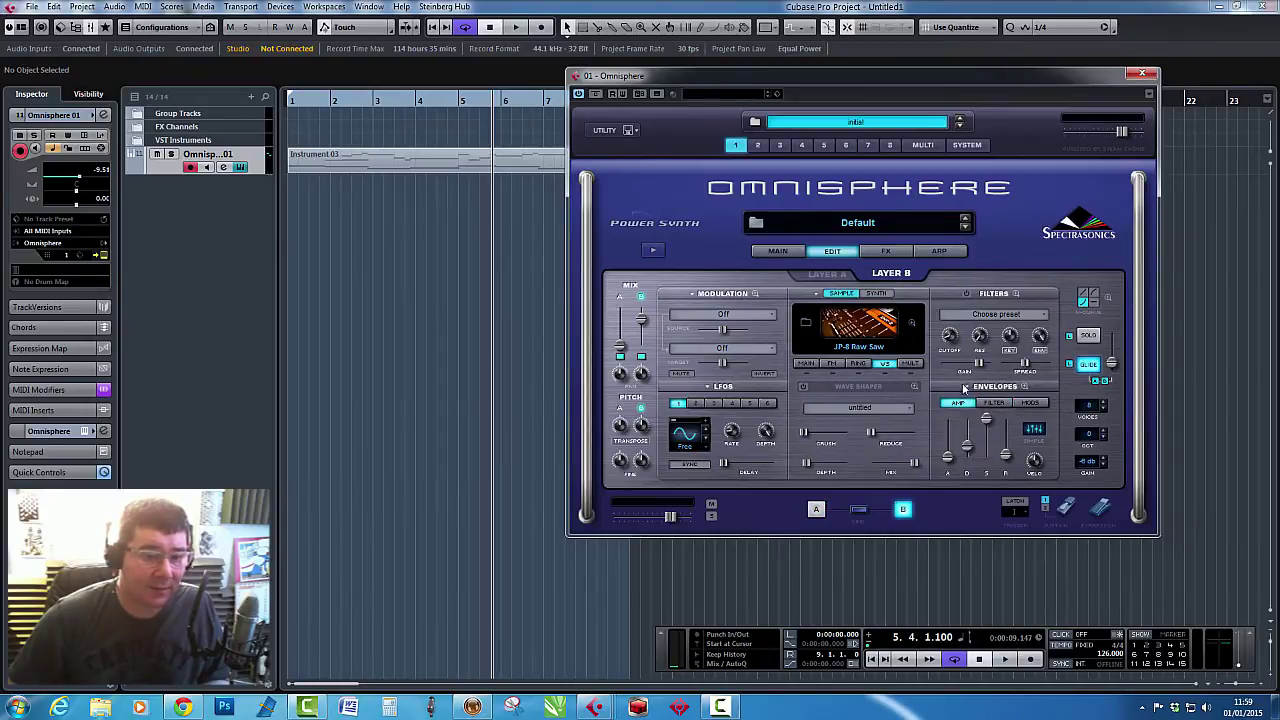
pyautogui.click(968, 387)
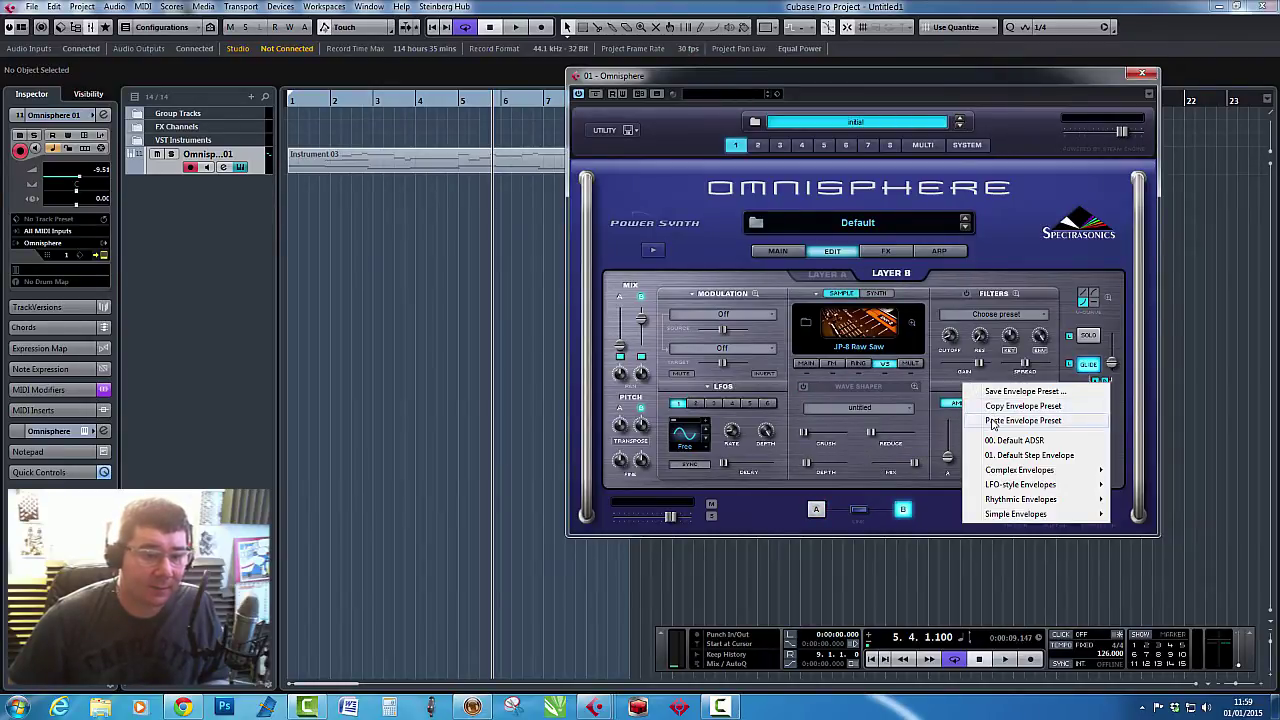
pyautogui.click(994, 420)
pyautogui.press('space')
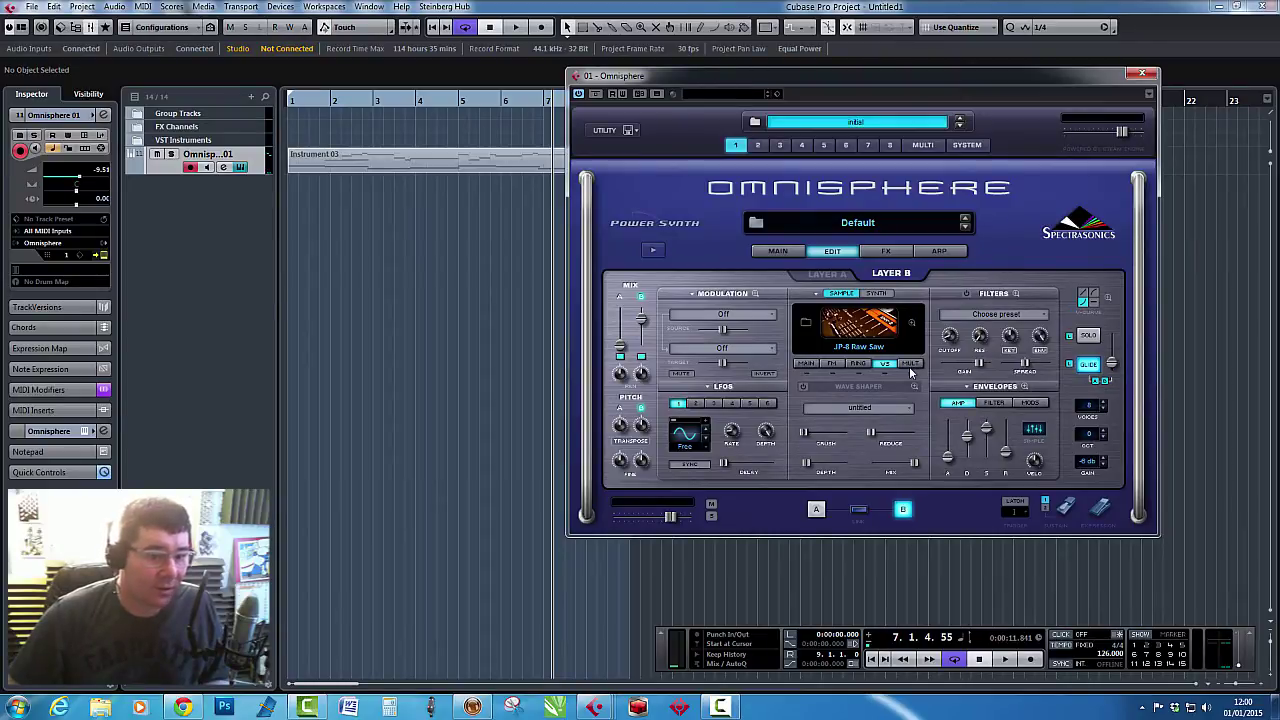
# Enable Unison on layer B and reduce its detune slightly during playback.
pyautogui.click(910, 364)
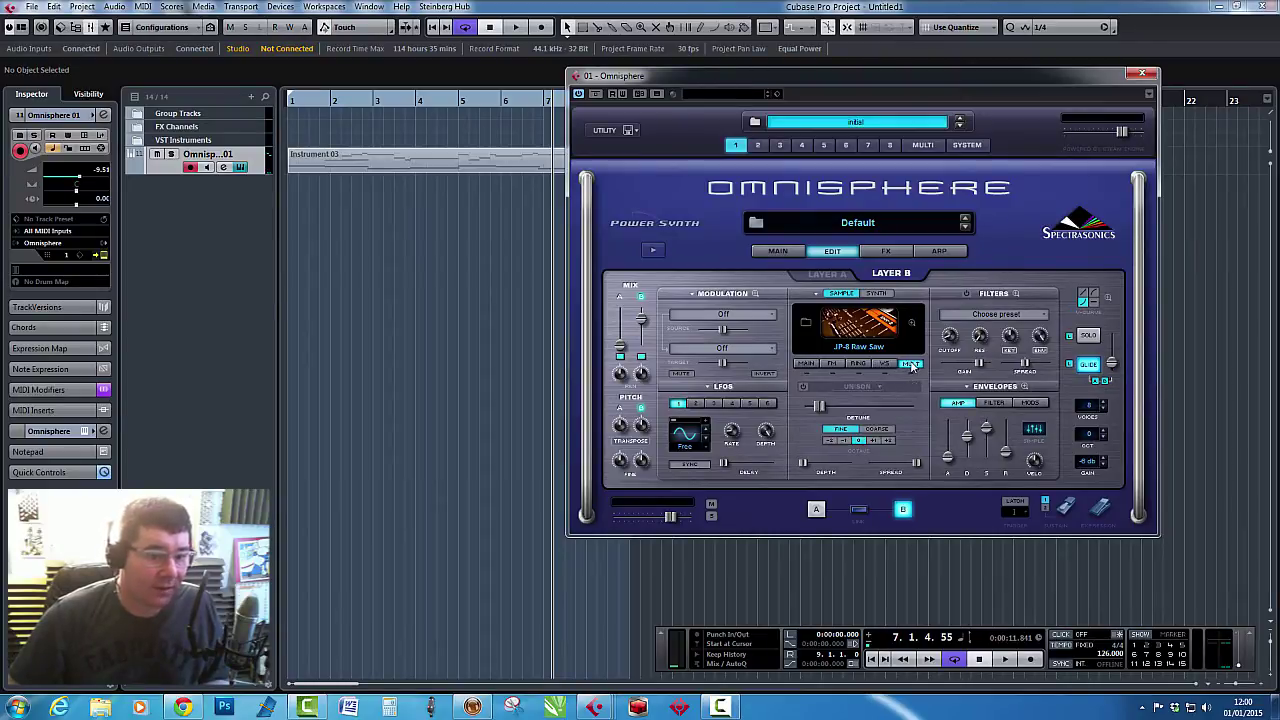
pyautogui.click(804, 386)
pyautogui.press('space')
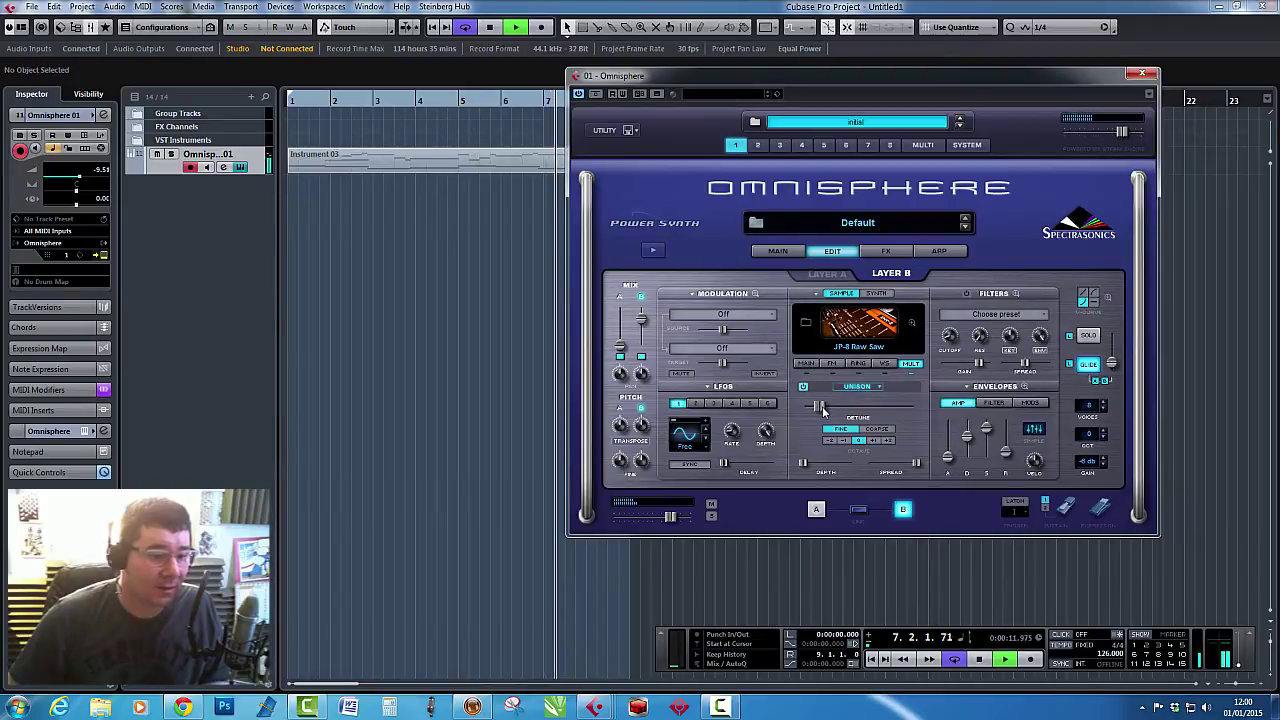
pyautogui.moveTo(820, 406)
pyautogui.mouseDown()
pyautogui.moveTo(884, 408)
pyautogui.moveTo(816, 408)
pyautogui.mouseUp()
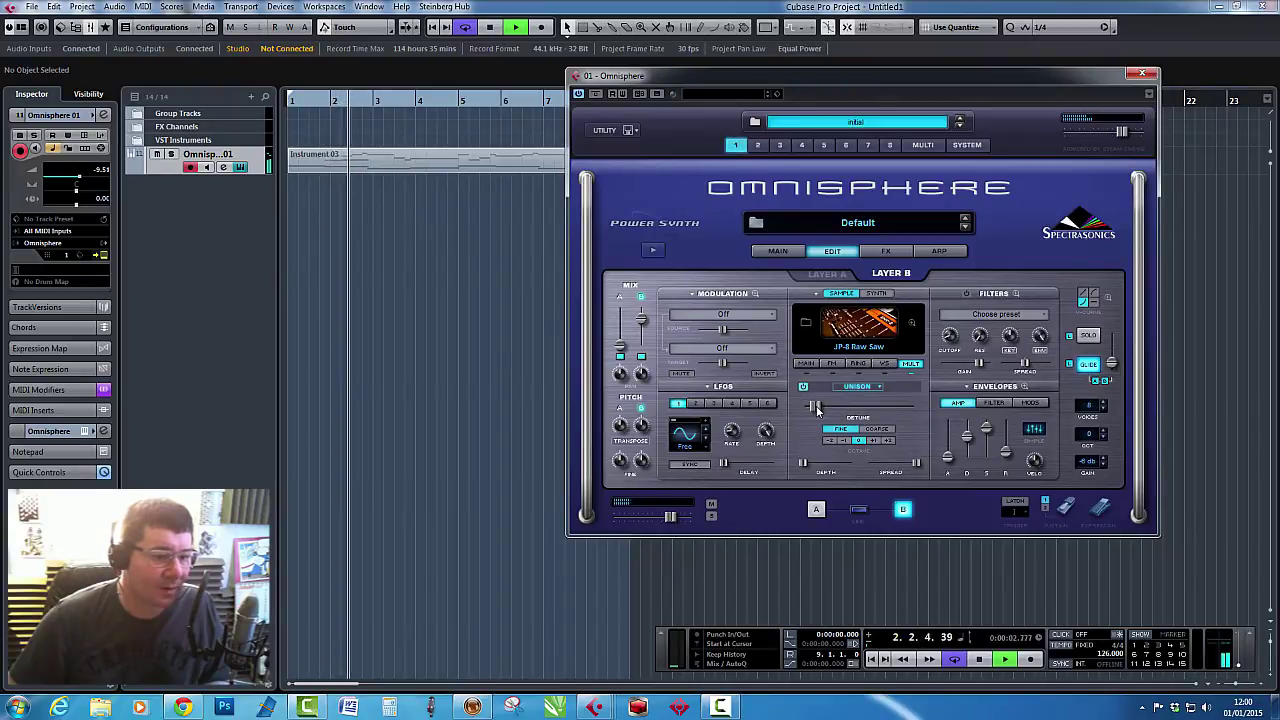
# Balance the two layers by raising layer A's mix level to about -0.20 dB and lowering layer B's level.
pyautogui.moveTo(621, 351); pyautogui.dragTo(620, 318)
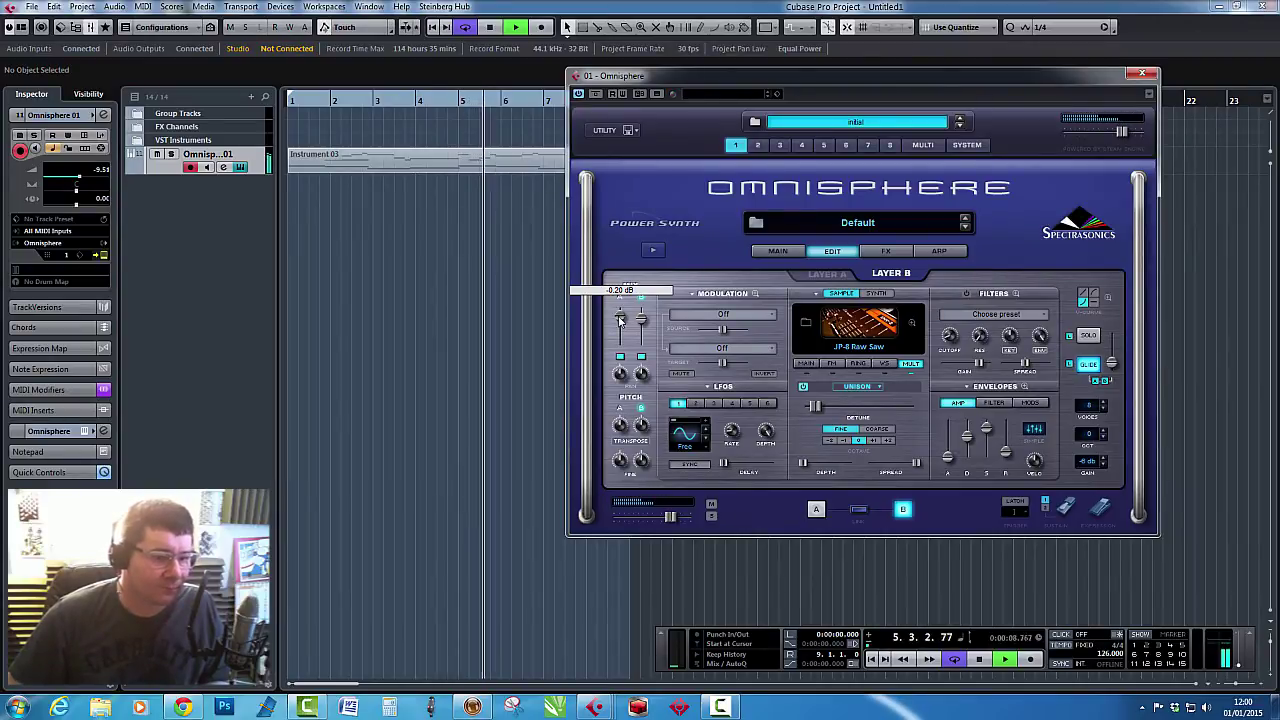
pyautogui.click(832, 274)
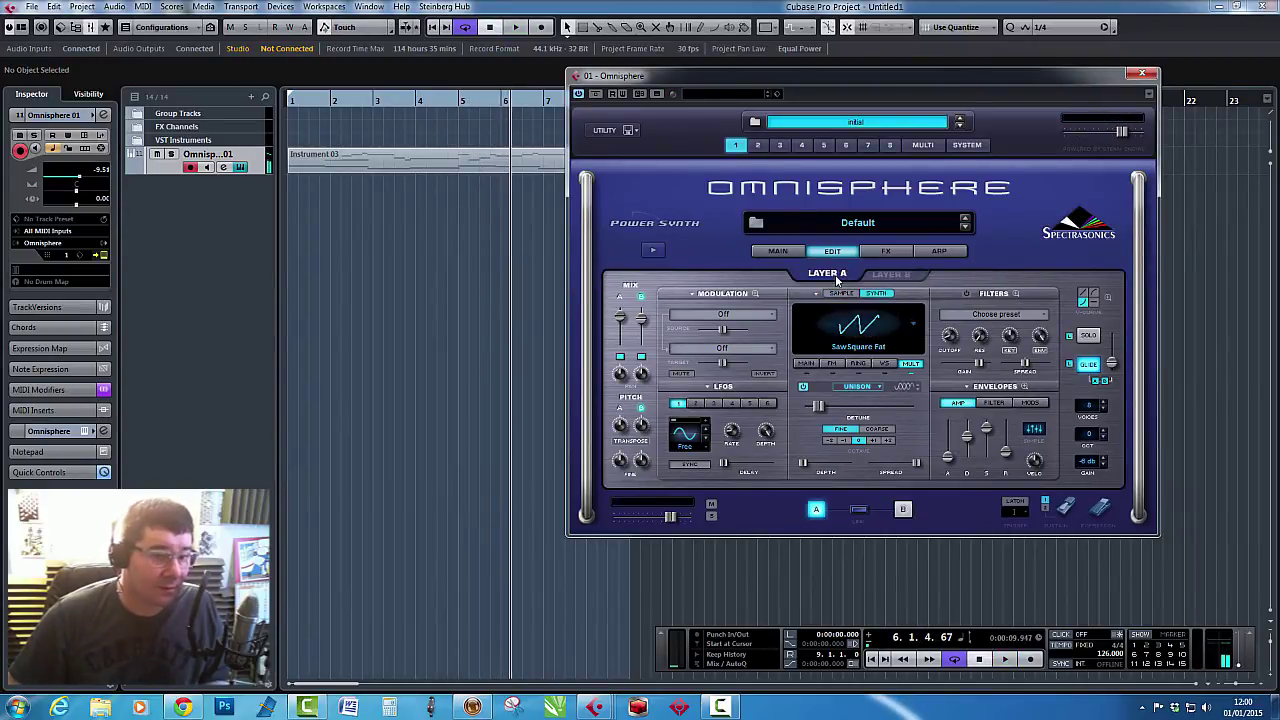
pyautogui.click(892, 271)
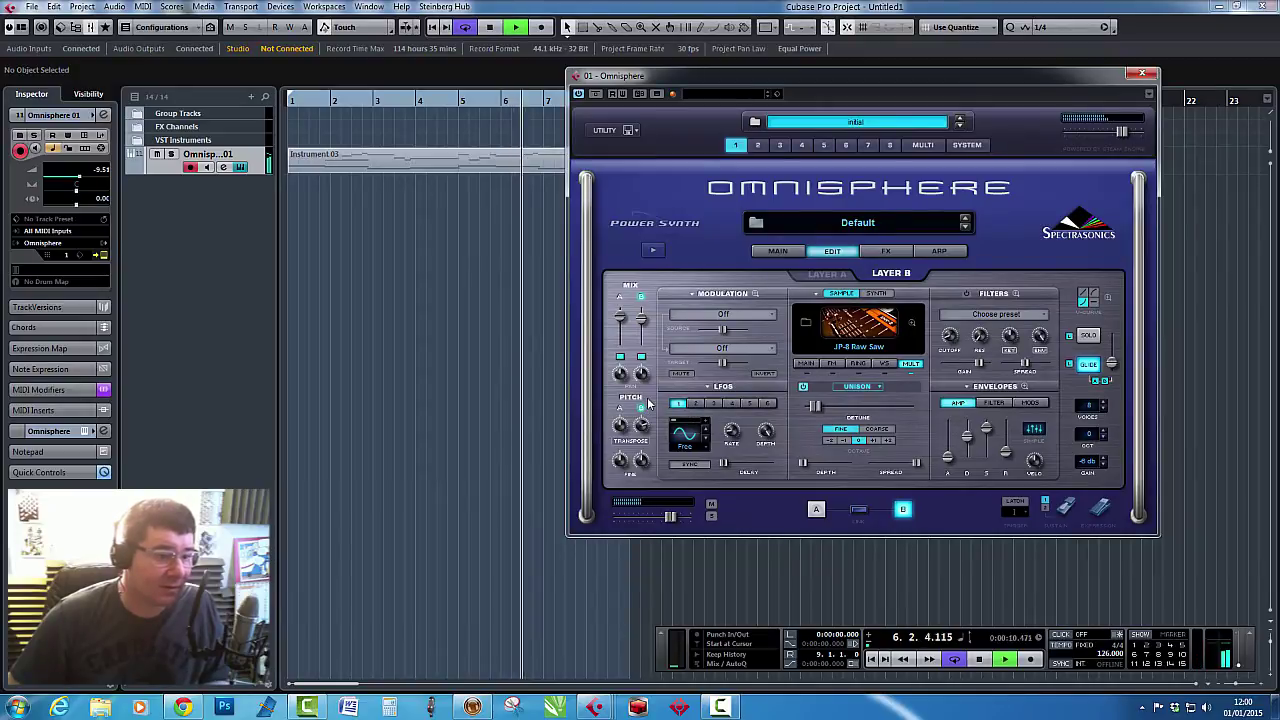
pyautogui.moveTo(641, 318); pyautogui.dragTo(645, 368)
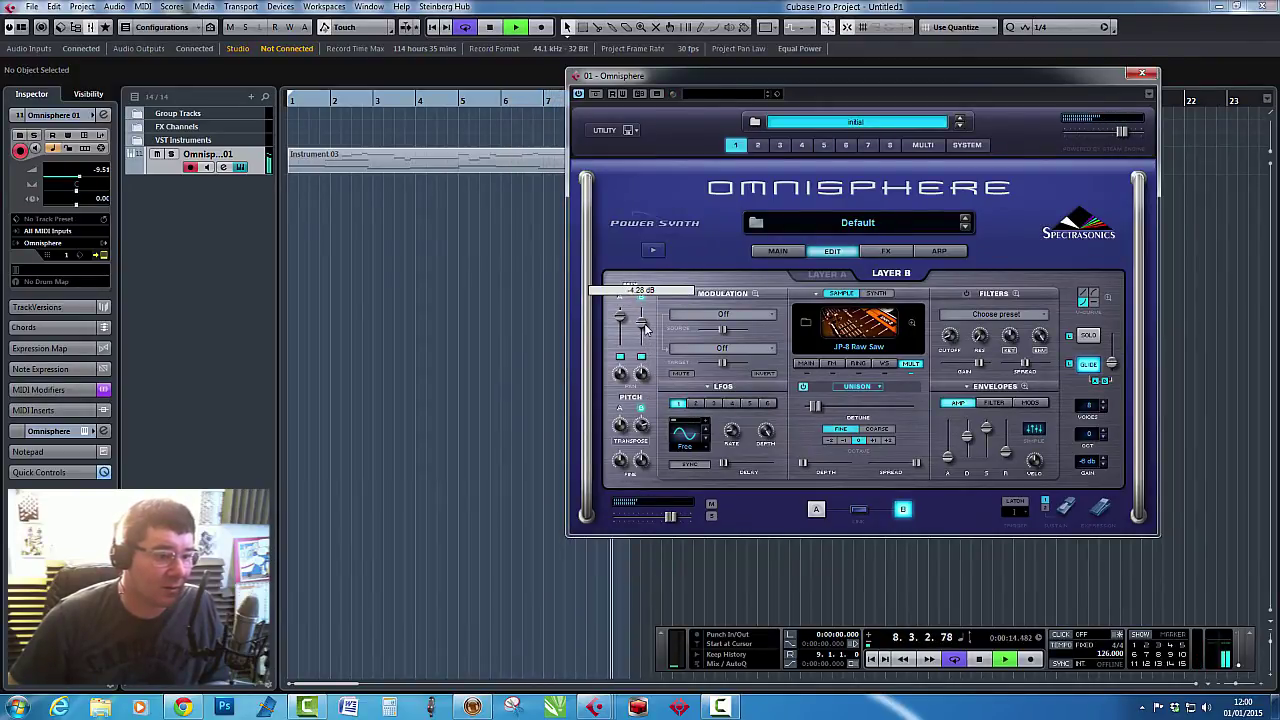
# Lower layer B's mix level and load the LPF Warm 24db lowpass filter preset on layer A.
pyautogui.scroll(2, 645, 325)
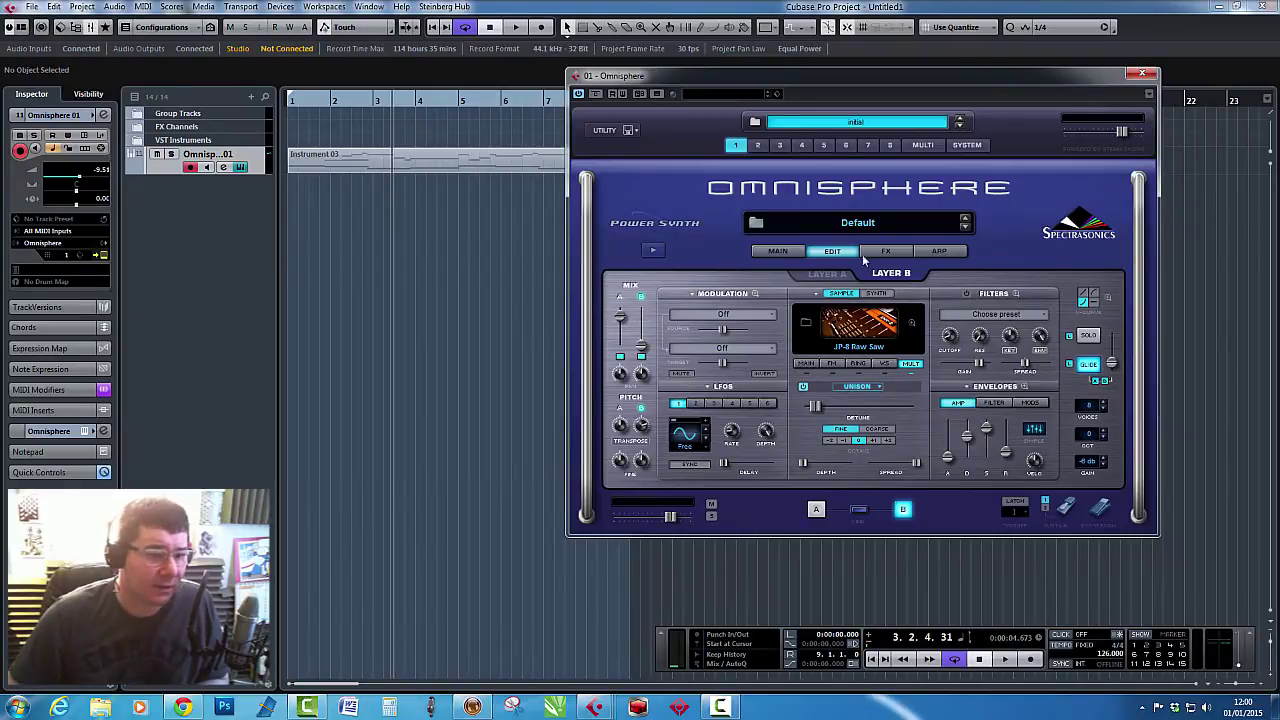
pyautogui.click(838, 274)
pyautogui.press('space')
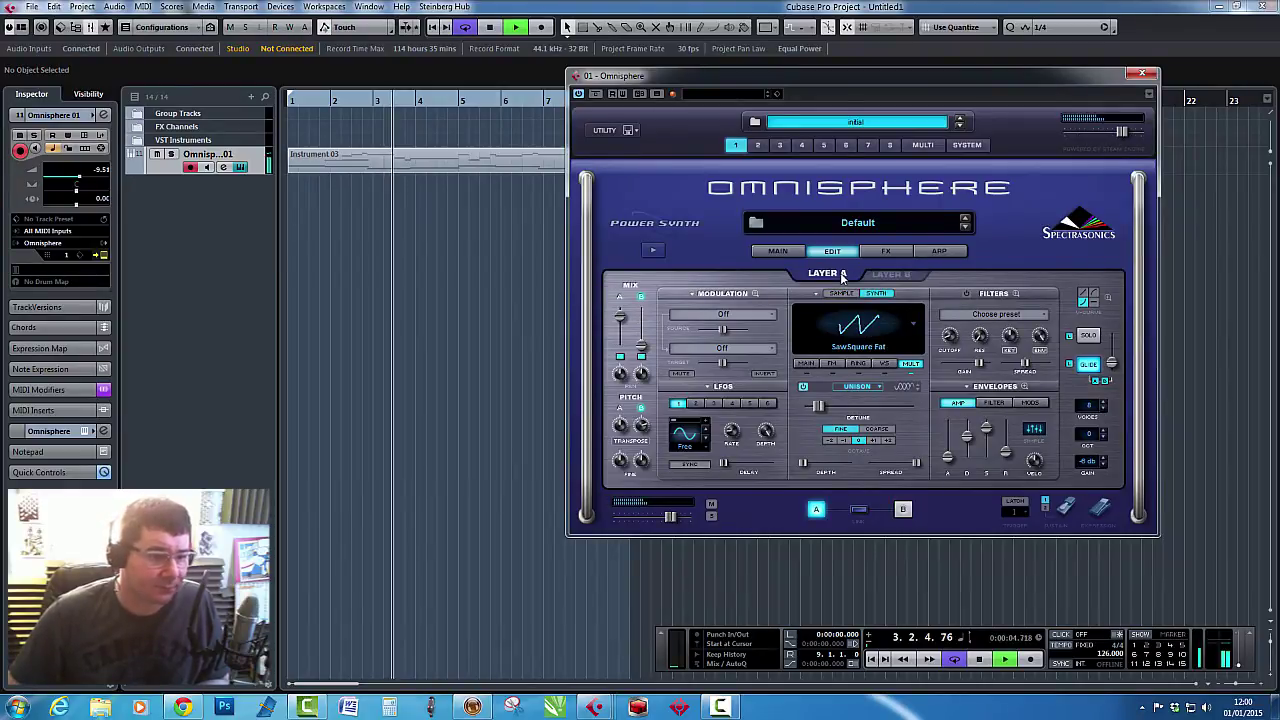
pyautogui.press('space')
pyautogui.click(980, 316)
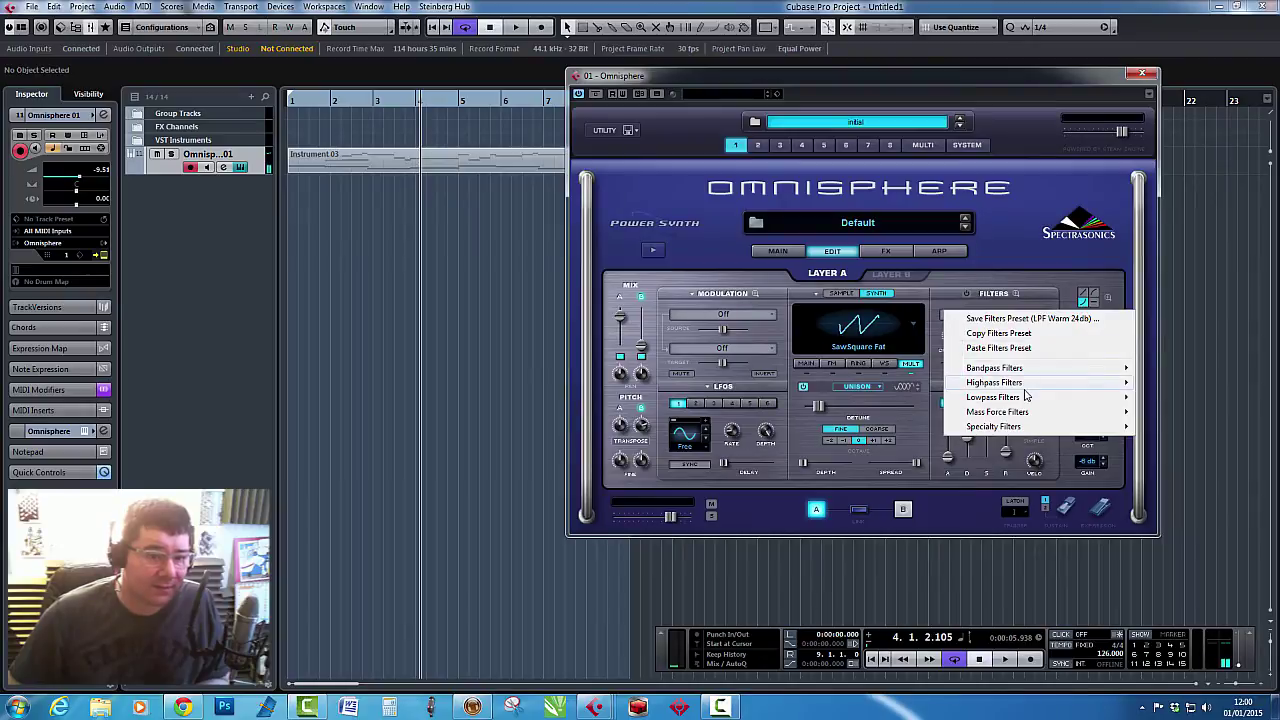
pyautogui.moveTo(1030, 399)
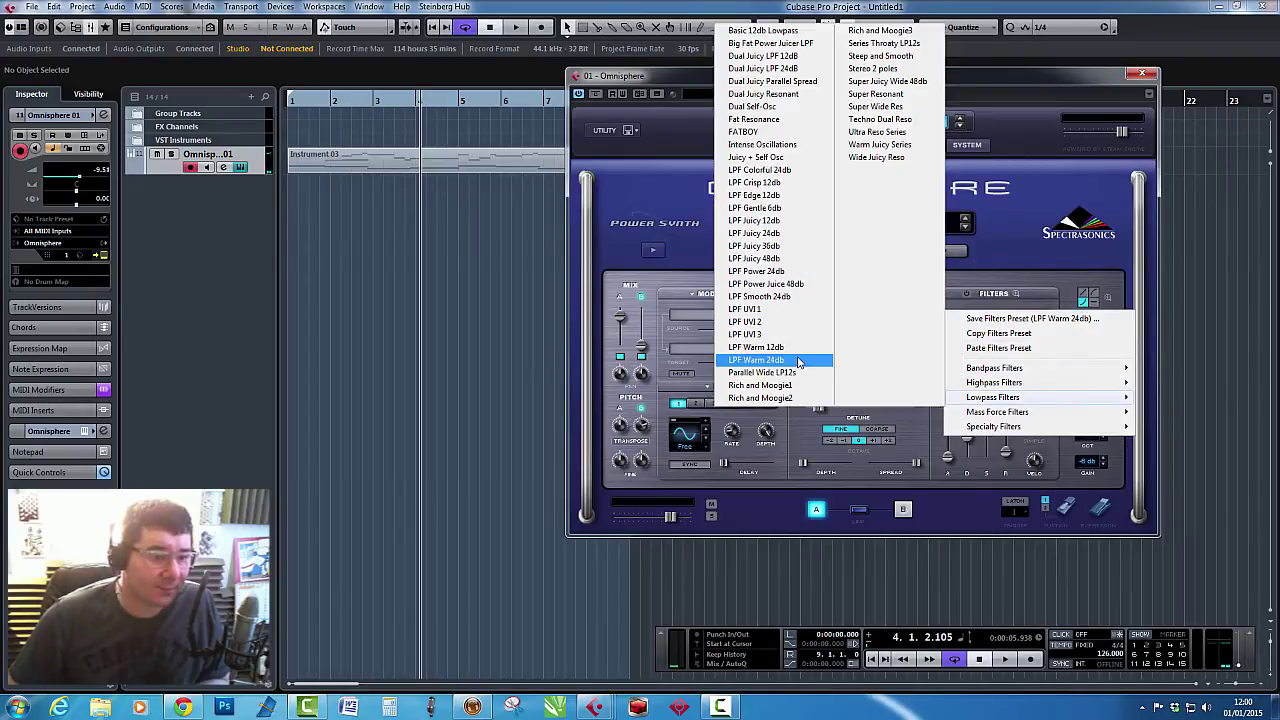
pyautogui.click(799, 360)
# Lower layer A's filter cutoff and set its filter envelope amount to about 0.765 during playback.
pyautogui.press('space')
pyautogui.moveTo(949, 336)
pyautogui.mouseDown()
pyautogui.moveTo(948, 376)
pyautogui.moveTo(957, 356)
pyautogui.mouseUp()
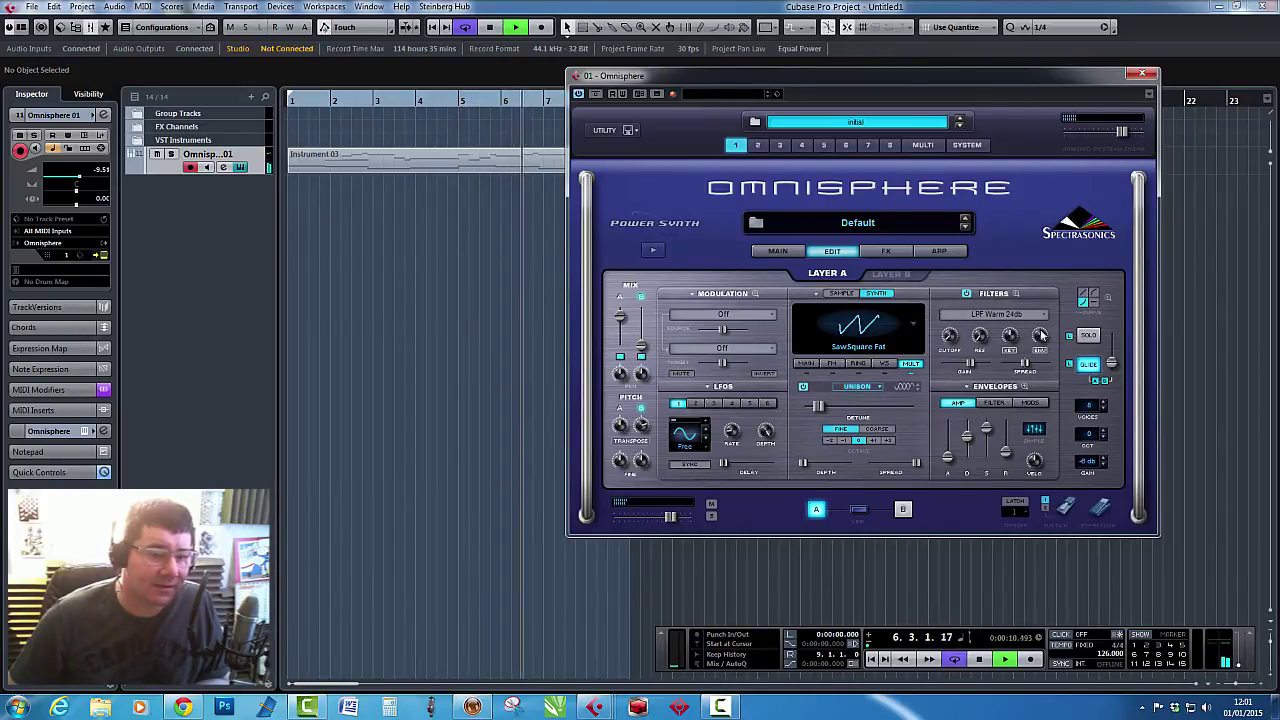
pyautogui.moveTo(1043, 337); pyautogui.dragTo(1050, 380)
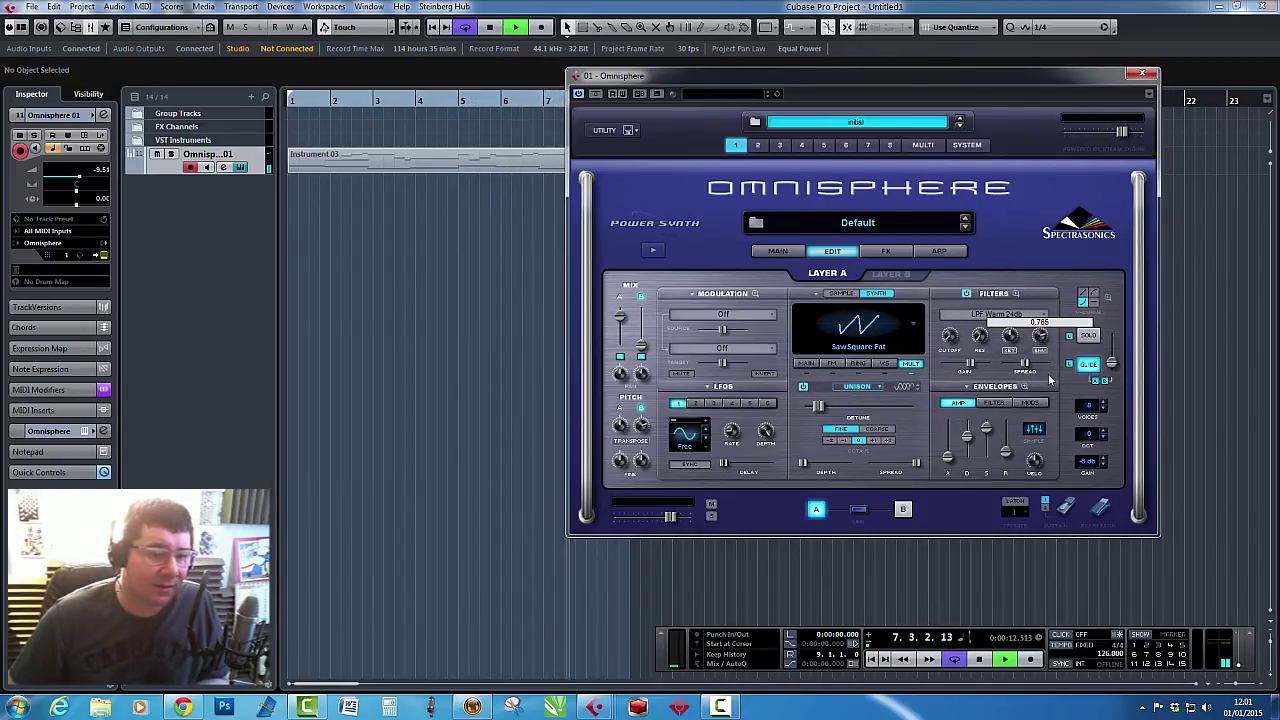
# Shape layer A's filter envelope with a decay of about 5.35 seconds, adjusting its sustain, release and the filter resonance.
pyautogui.click(999, 406)
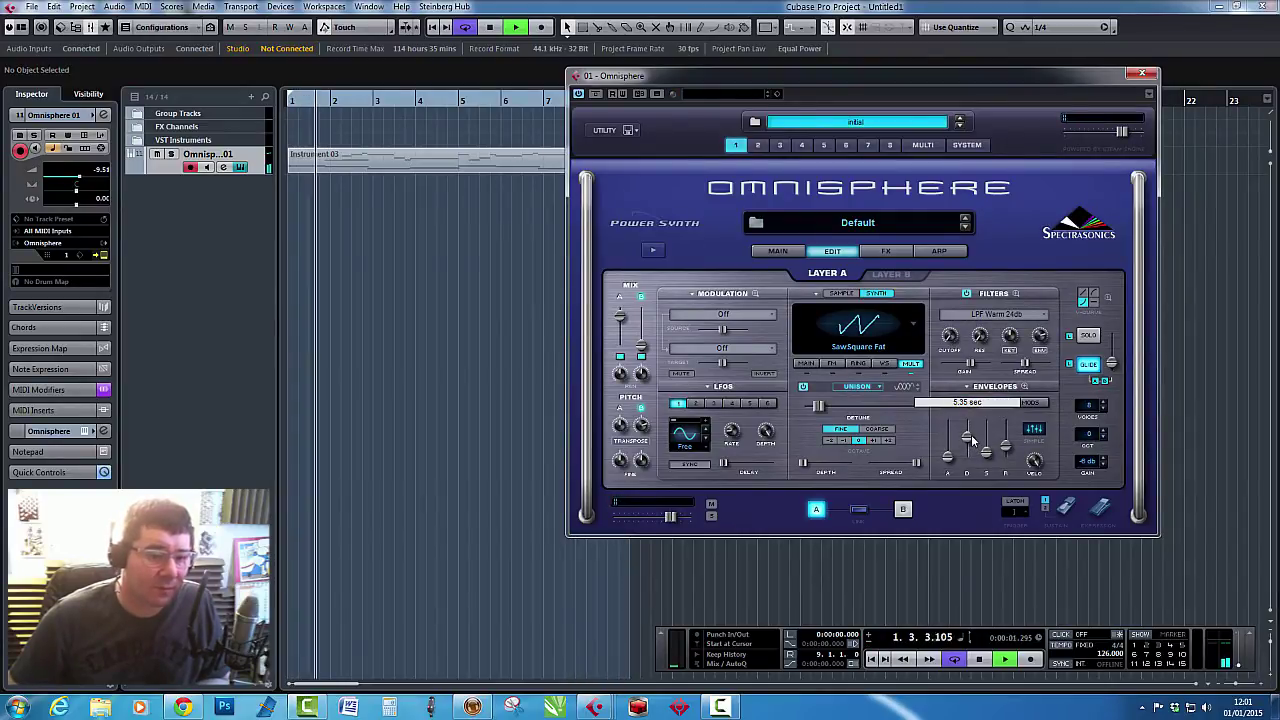
pyautogui.moveTo(967, 440); pyautogui.dragTo(1008, 458)
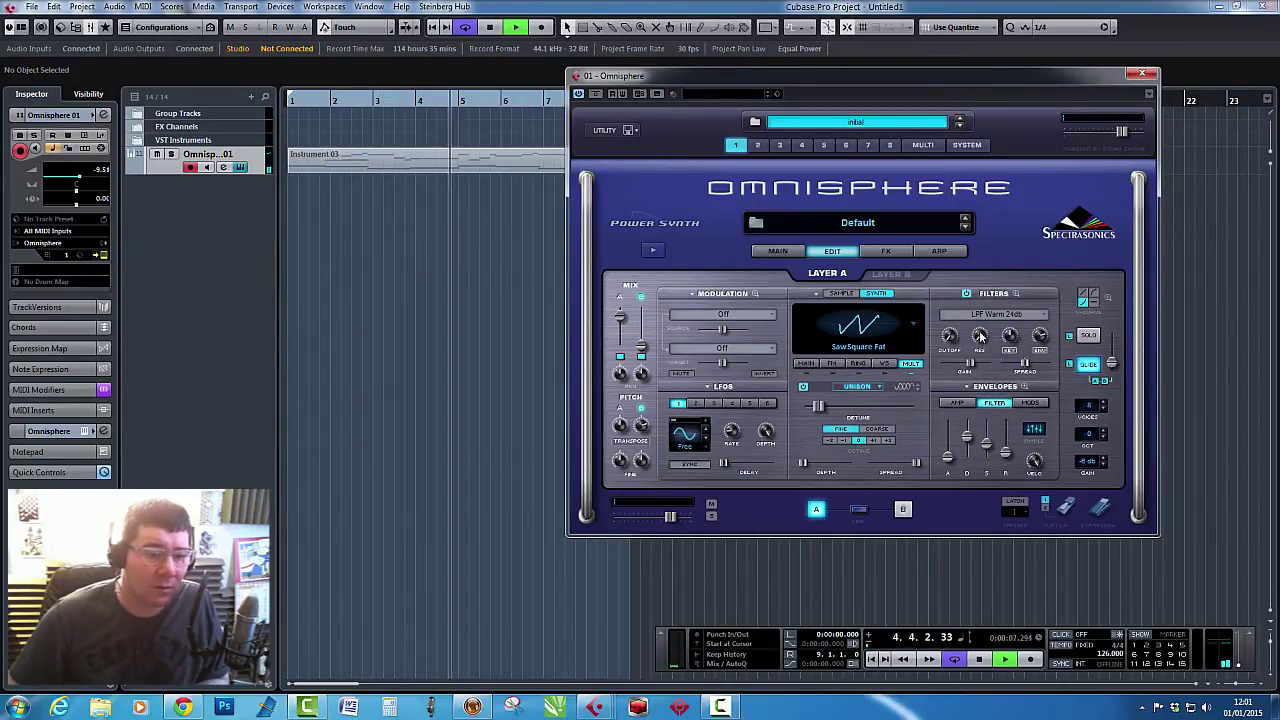
pyautogui.moveTo(981, 346); pyautogui.dragTo(980, 333)
# Copy layer A's filter envelope preset and paste it onto layer B's amp envelope.
pyautogui.click(968, 388)
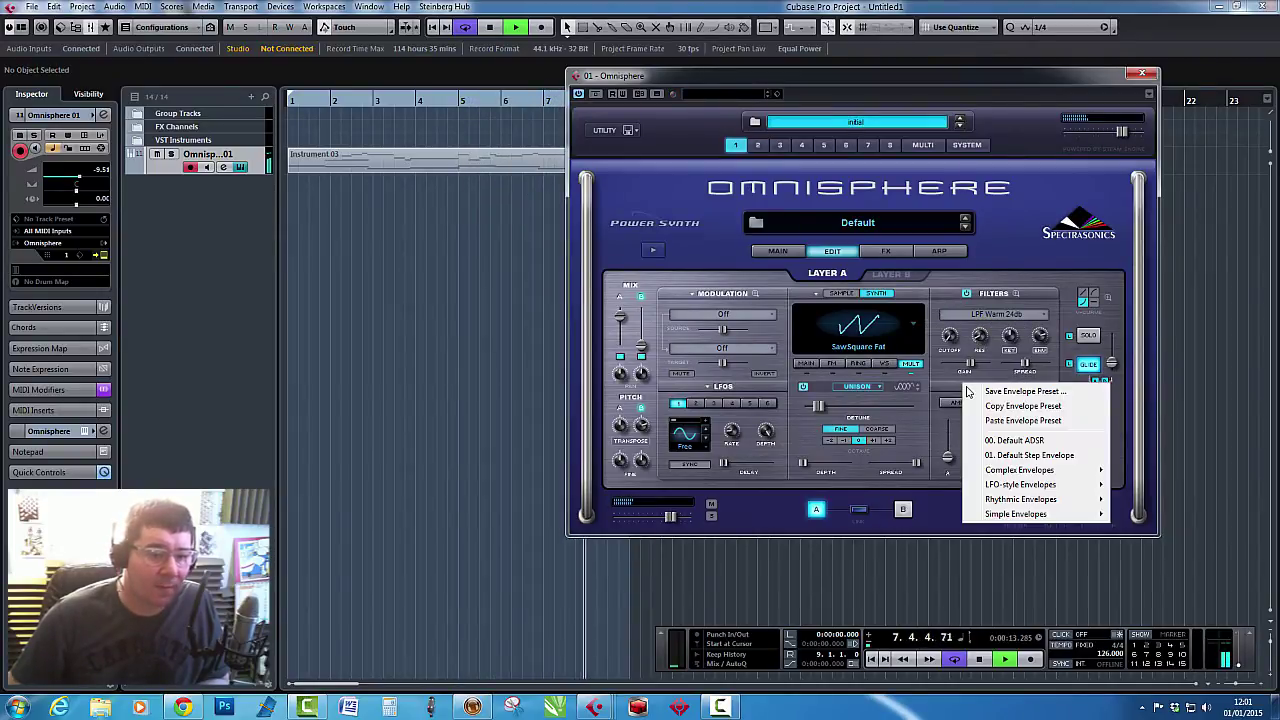
pyautogui.click(997, 410)
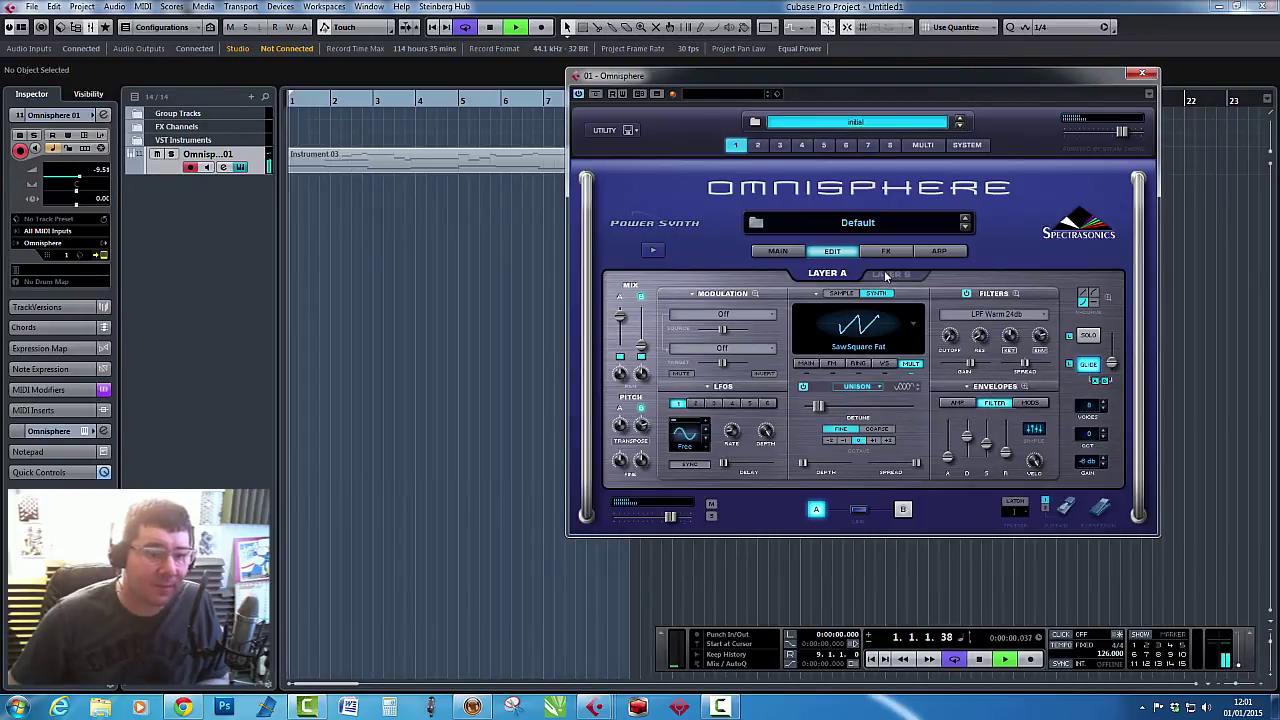
pyautogui.click(891, 273)
pyautogui.click(968, 390)
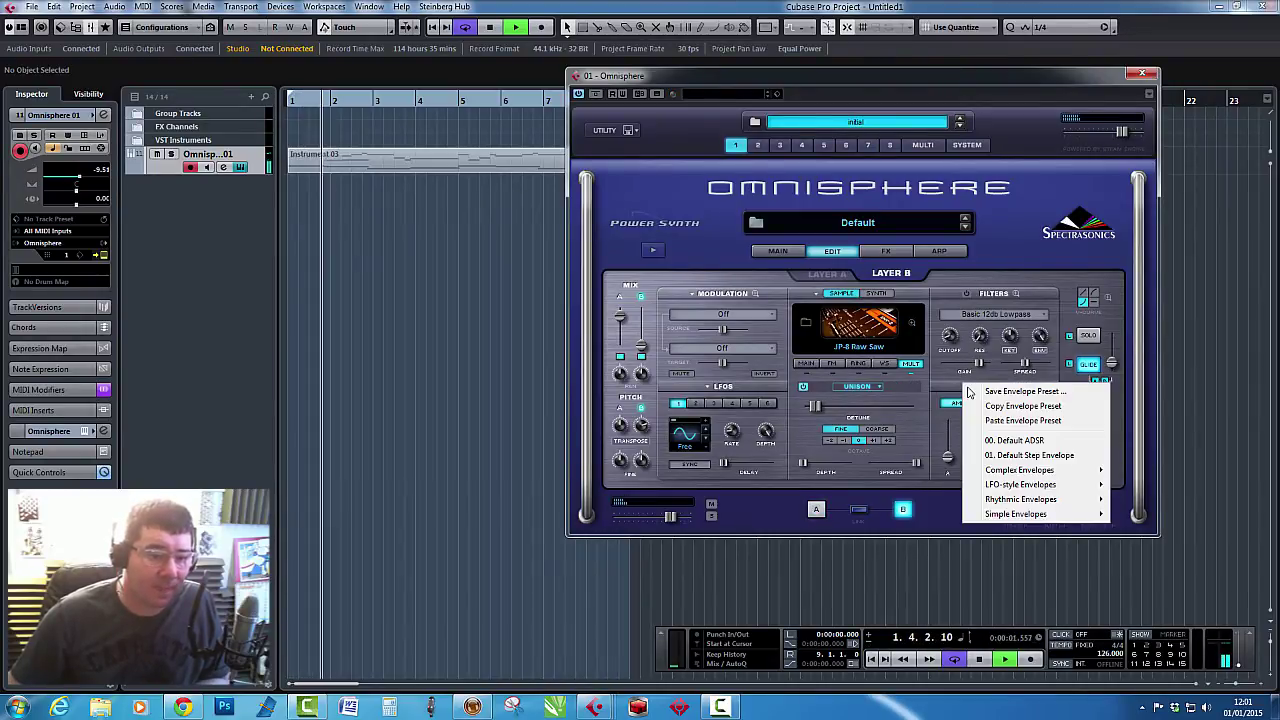
pyautogui.click(1003, 428)
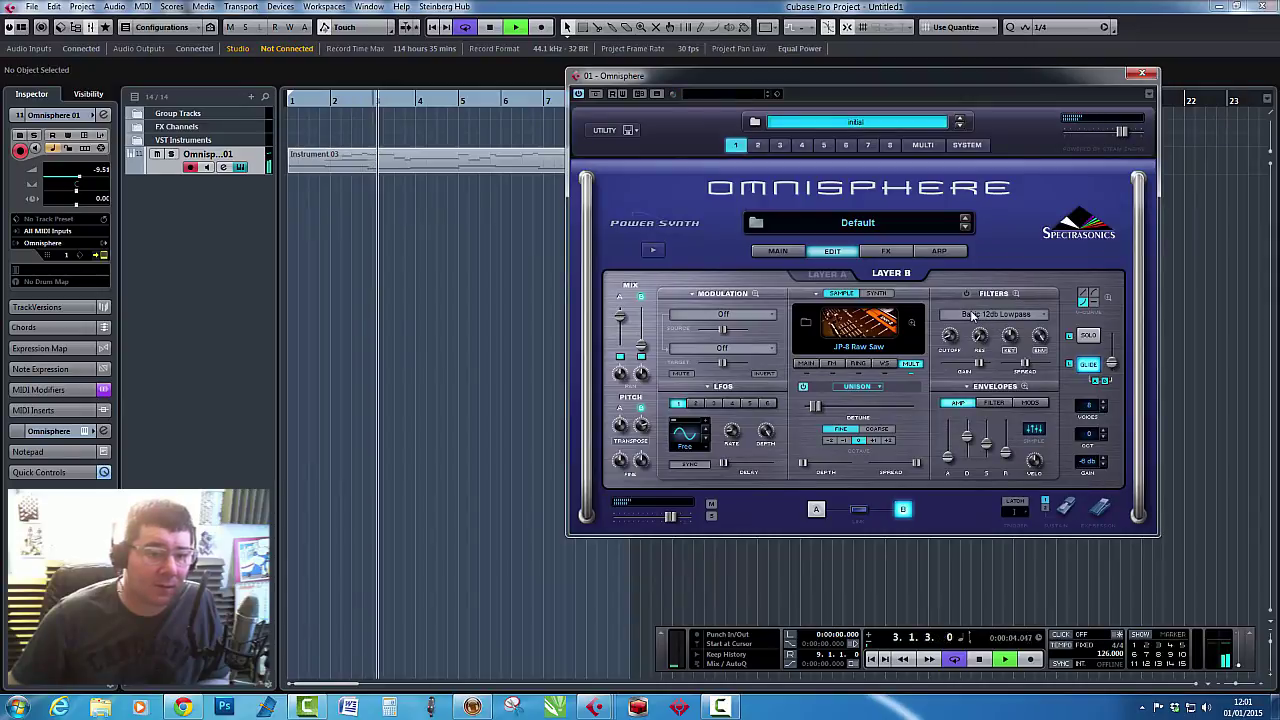
# Load the LPF Warm 24db lowpass filter preset on layer B and set its envelope amount to about 0.900.
pyautogui.click(966, 293)
pyautogui.moveTo(1014, 397)
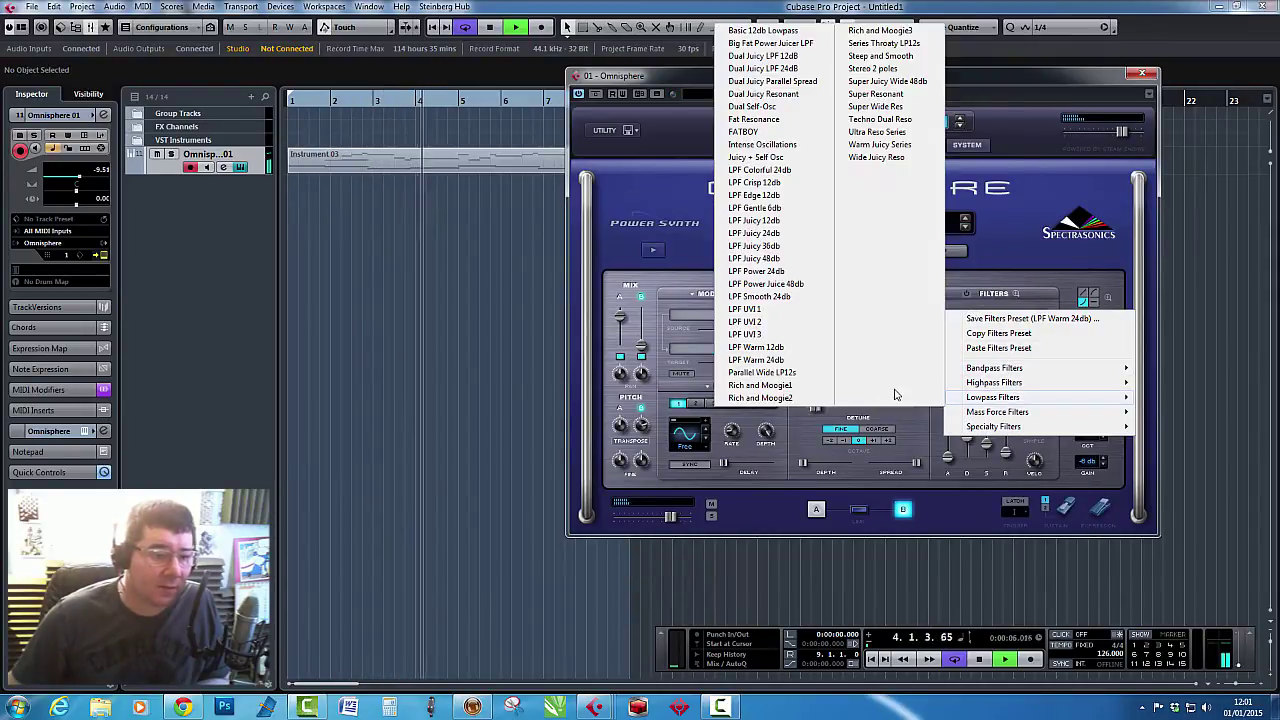
pyautogui.click(790, 364)
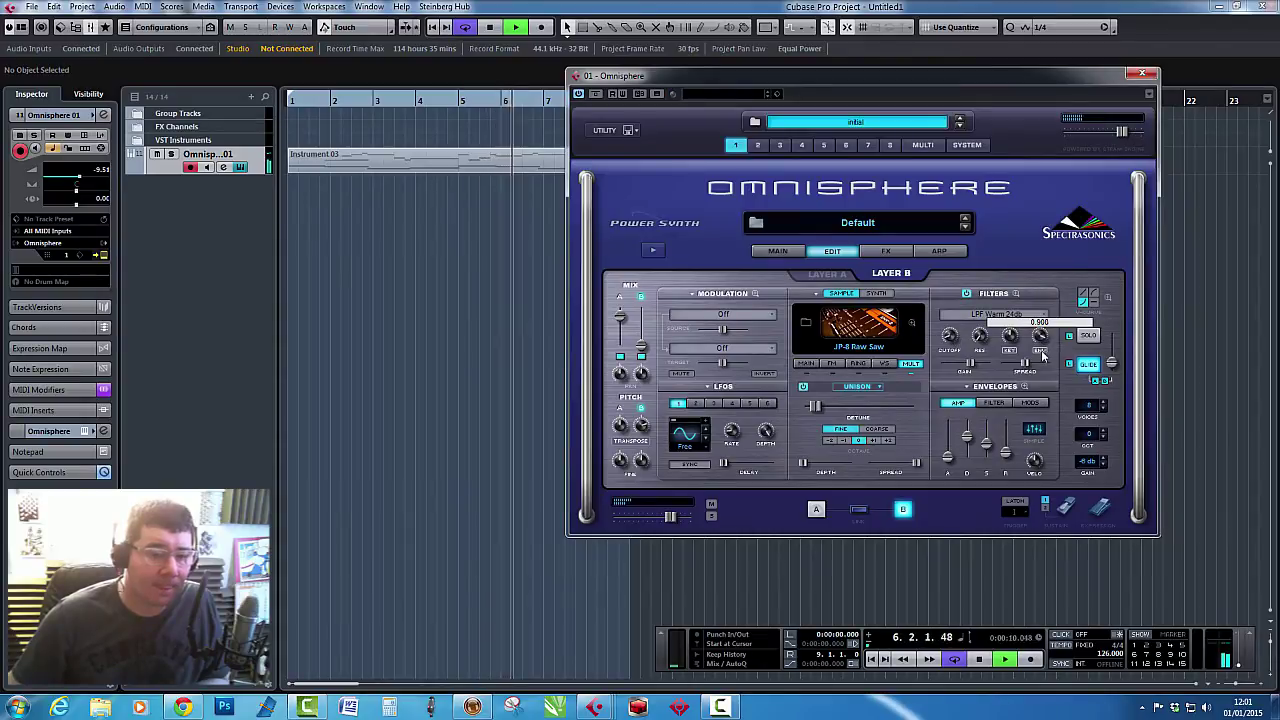
# Raise layer B's mix level and adjust its filter cutoff during playback.
pyautogui.moveTo(642, 346); pyautogui.dragTo(645, 322)
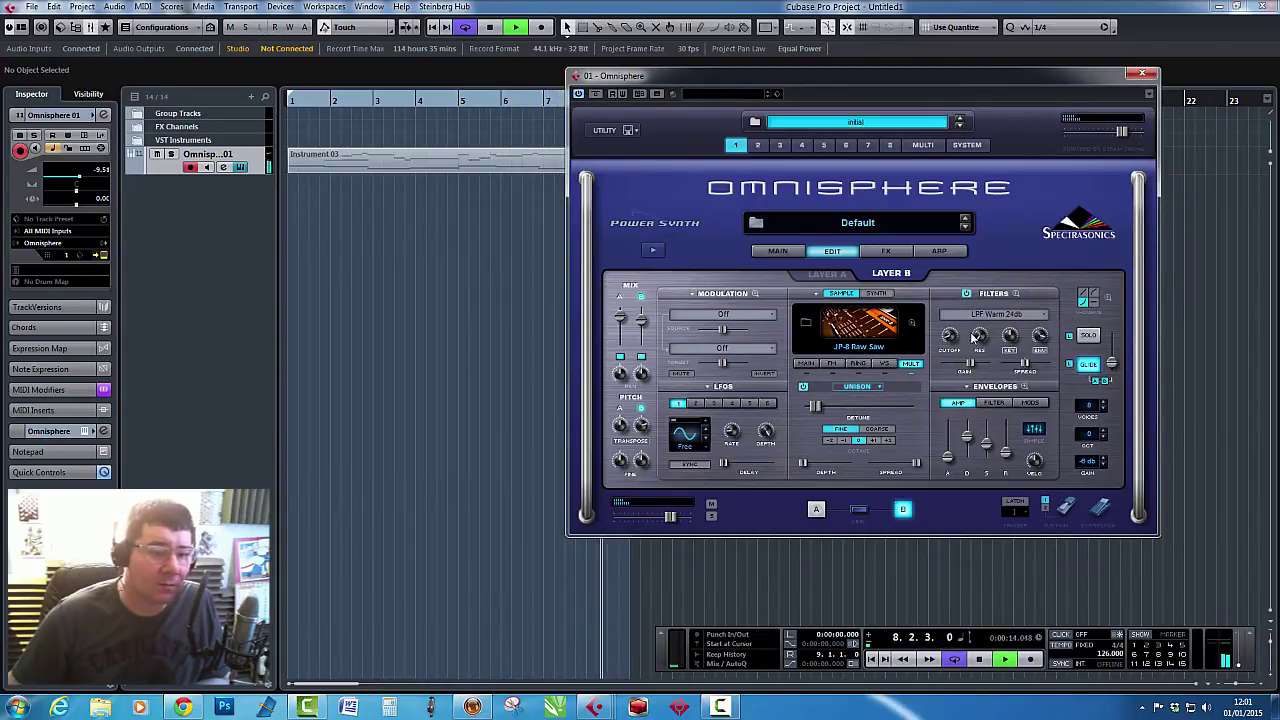
pyautogui.moveTo(952, 336); pyautogui.dragTo(948, 333)
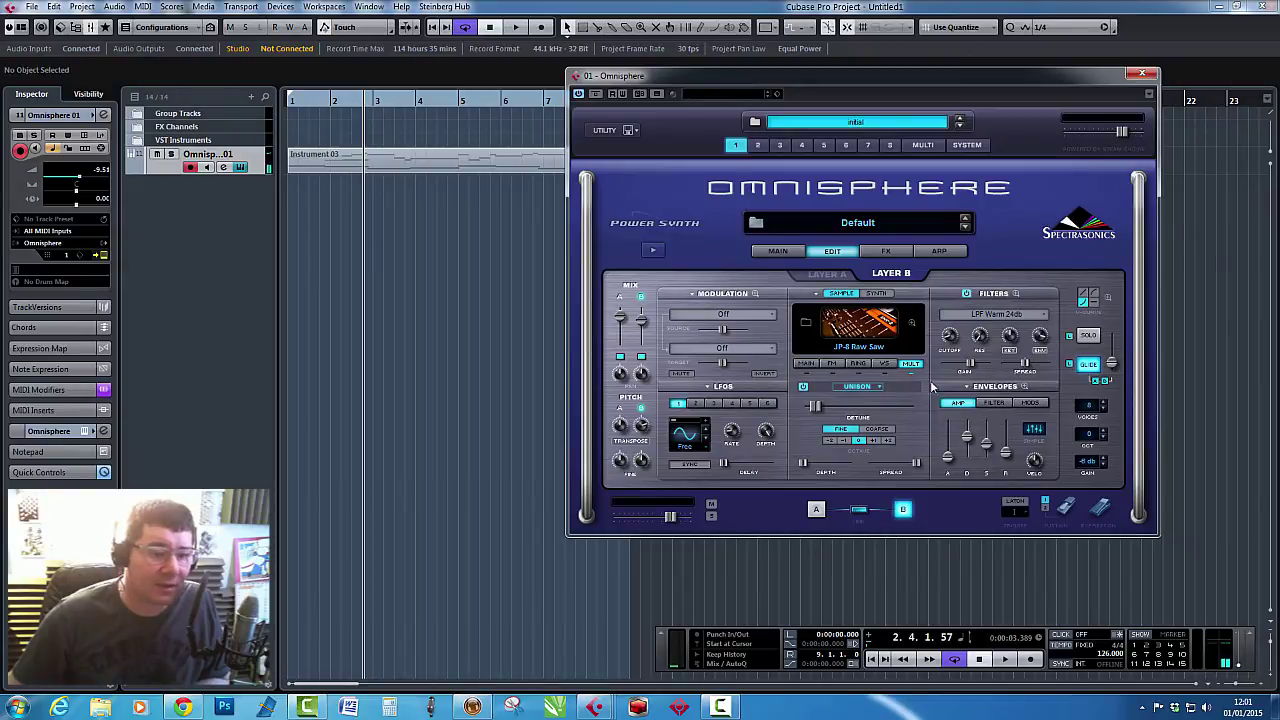
# Link the two layers and adjust their filter cutoff together during playback, finishing from layer A.
pyautogui.moveTo(952, 346); pyautogui.dragTo(968, 381)
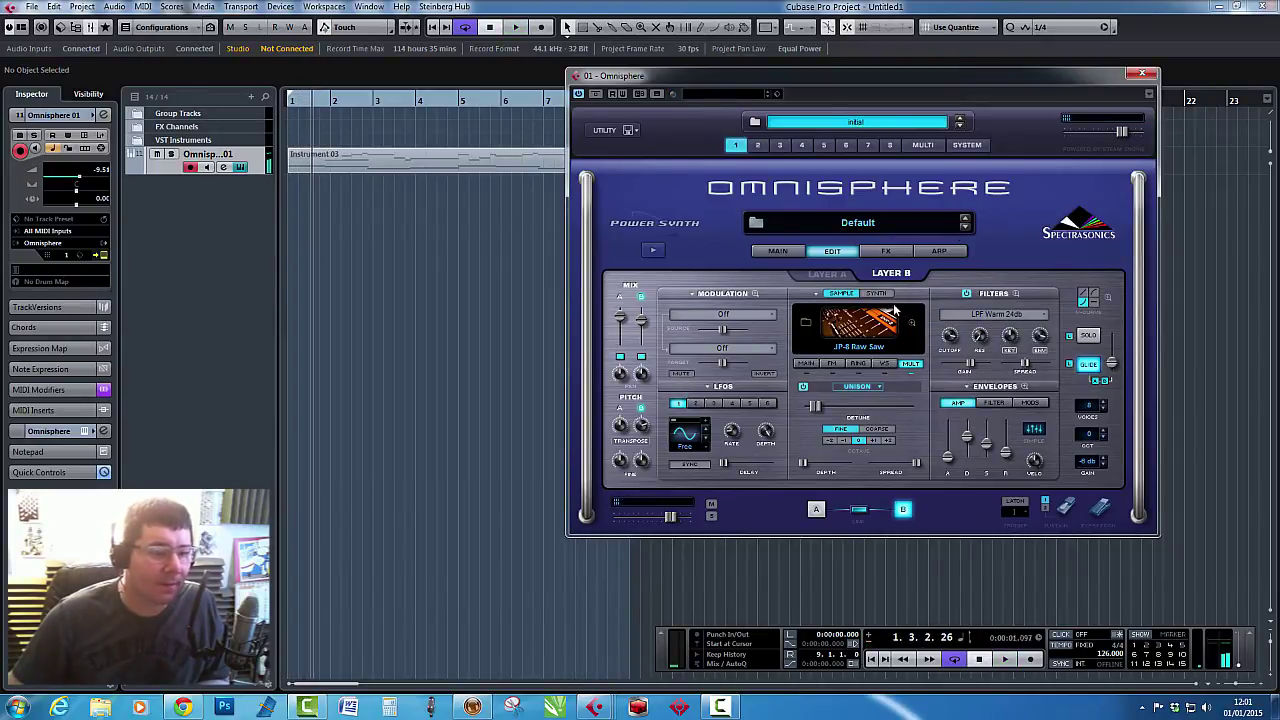
pyautogui.click(823, 274)
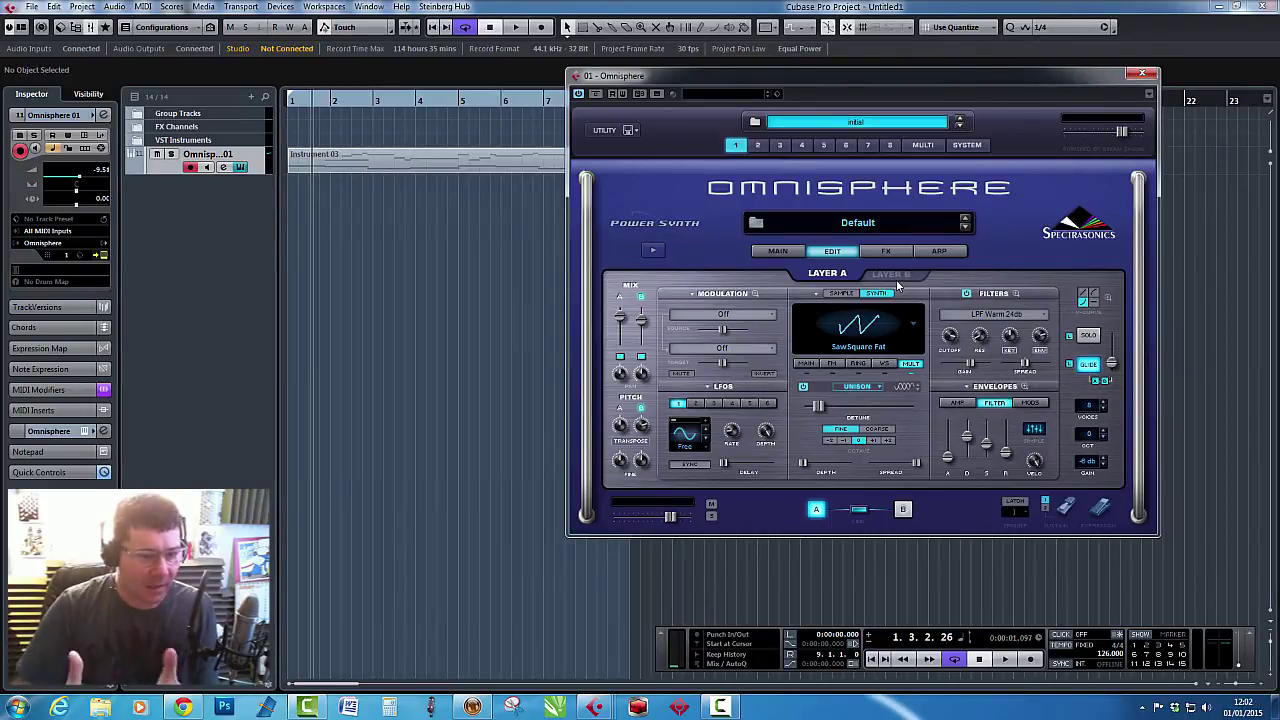
pyautogui.press('space')
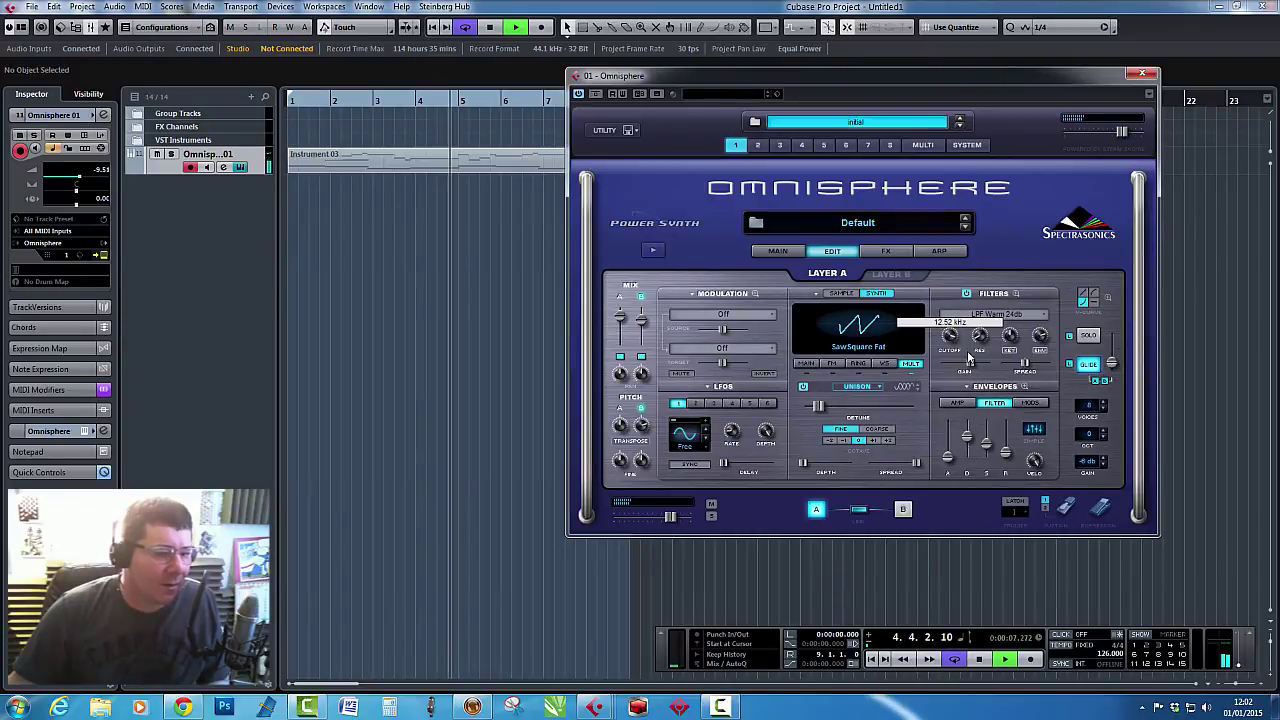
pyautogui.press('space')
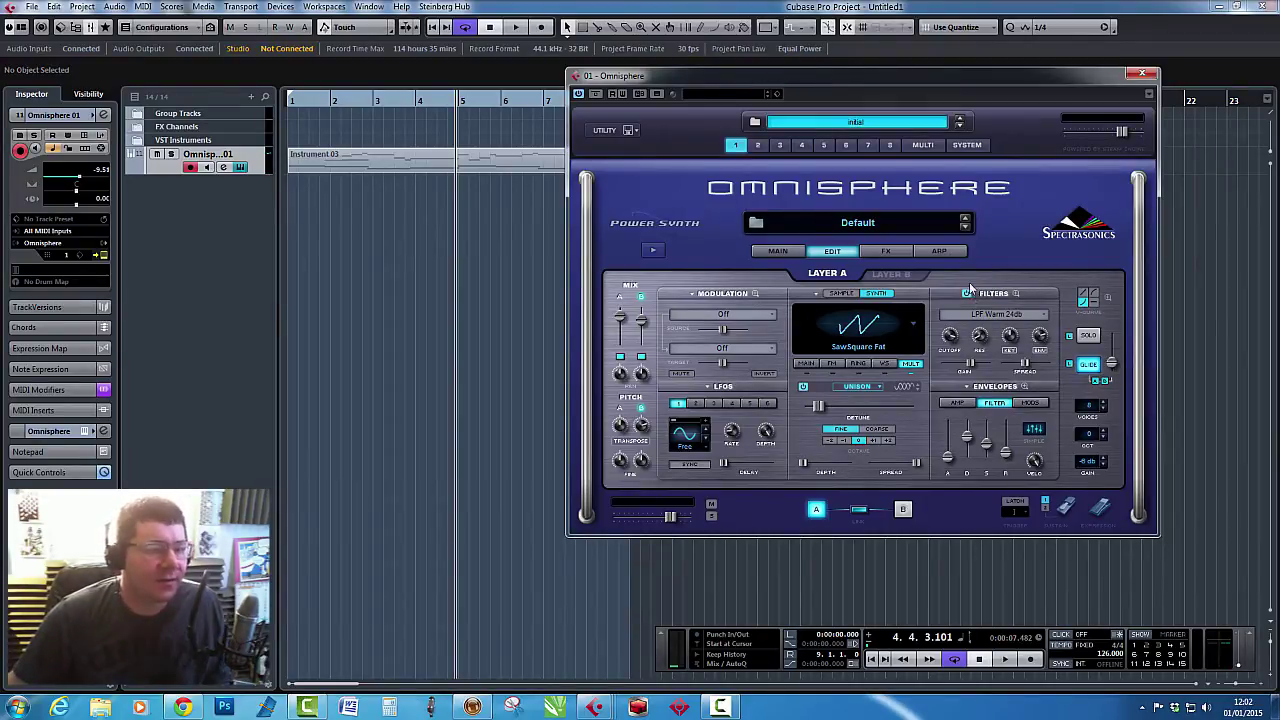
# Add a BPM Delay in the first common effects slot, set its delay time to 1/8 dot, and audition it.
pyautogui.click(888, 253)
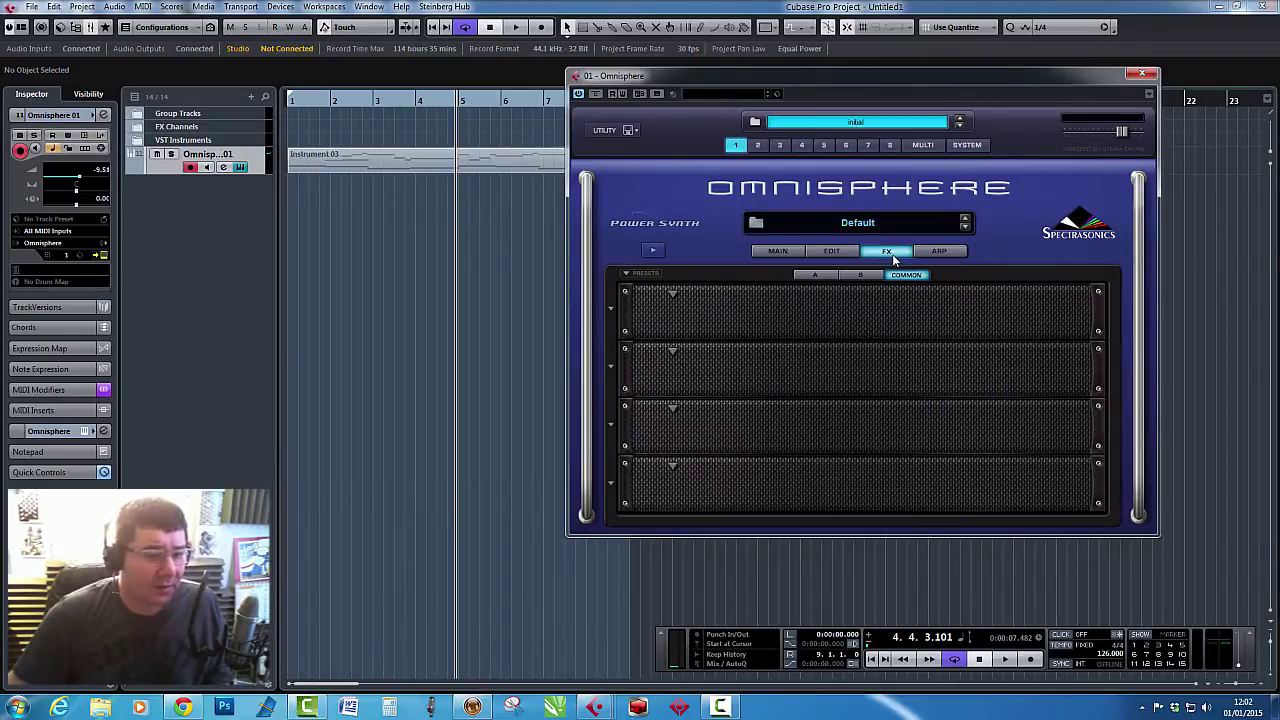
pyautogui.click(673, 296)
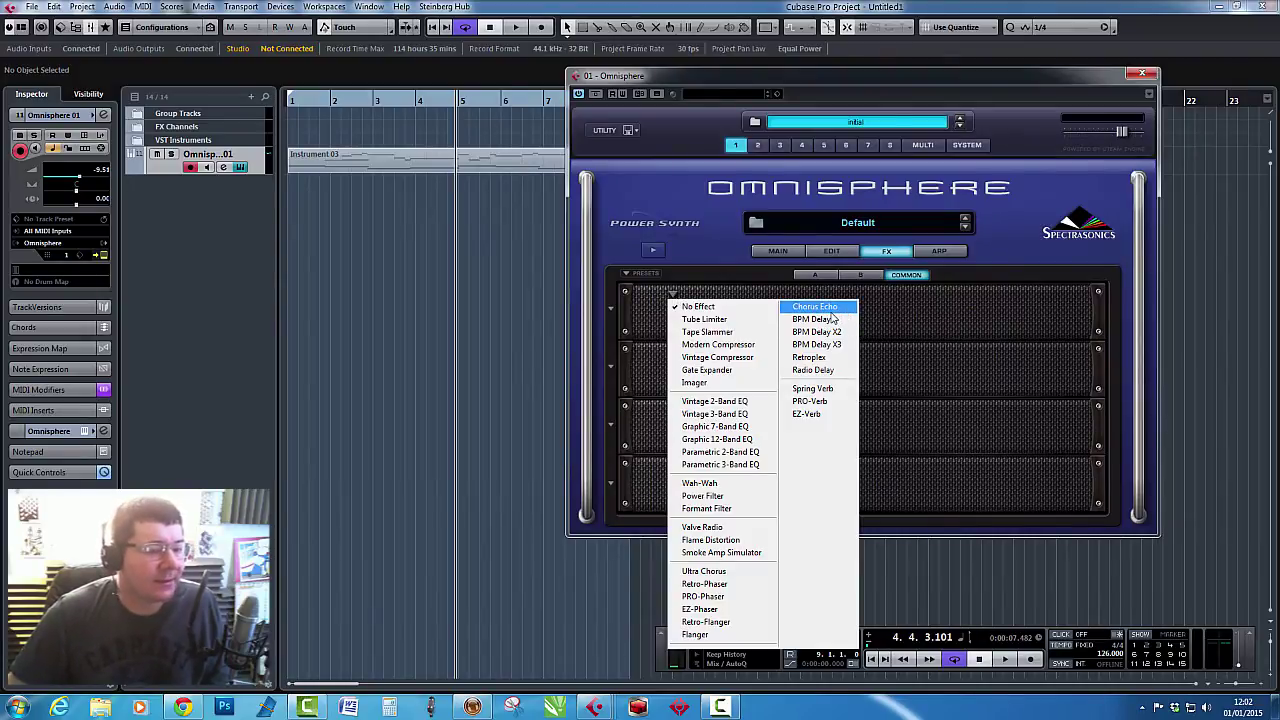
pyautogui.click(832, 319)
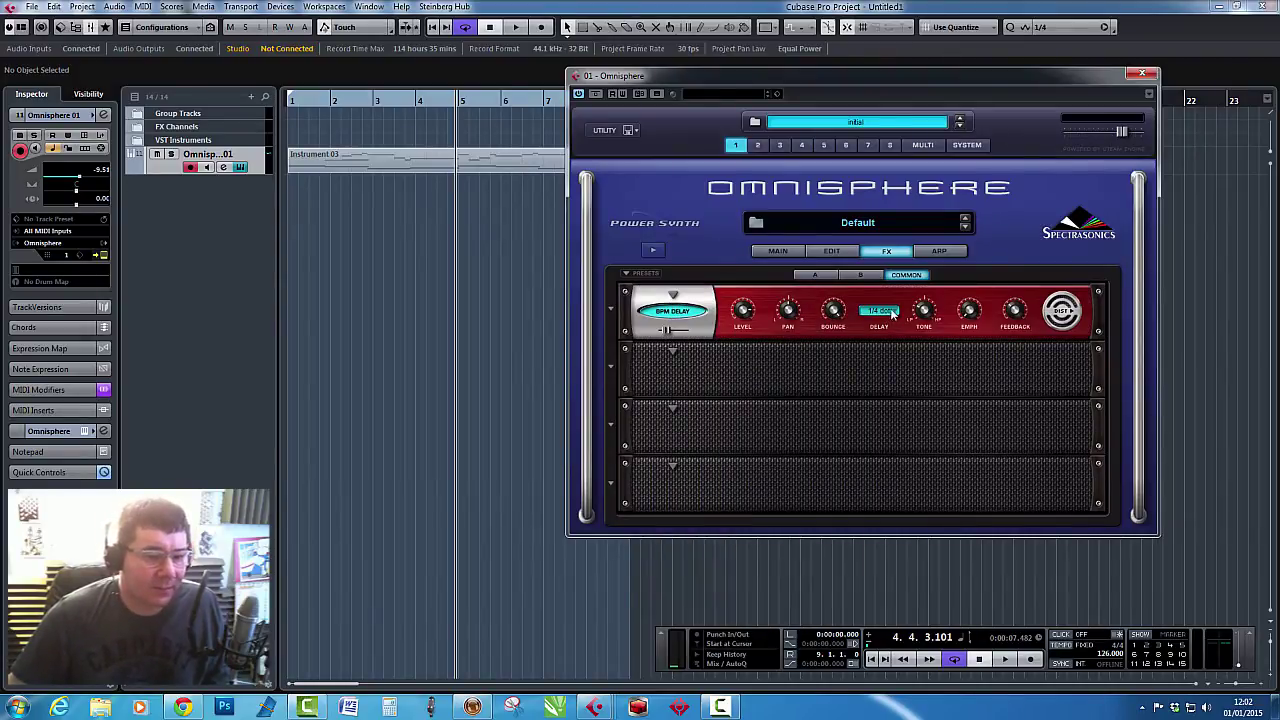
pyautogui.click(880, 312)
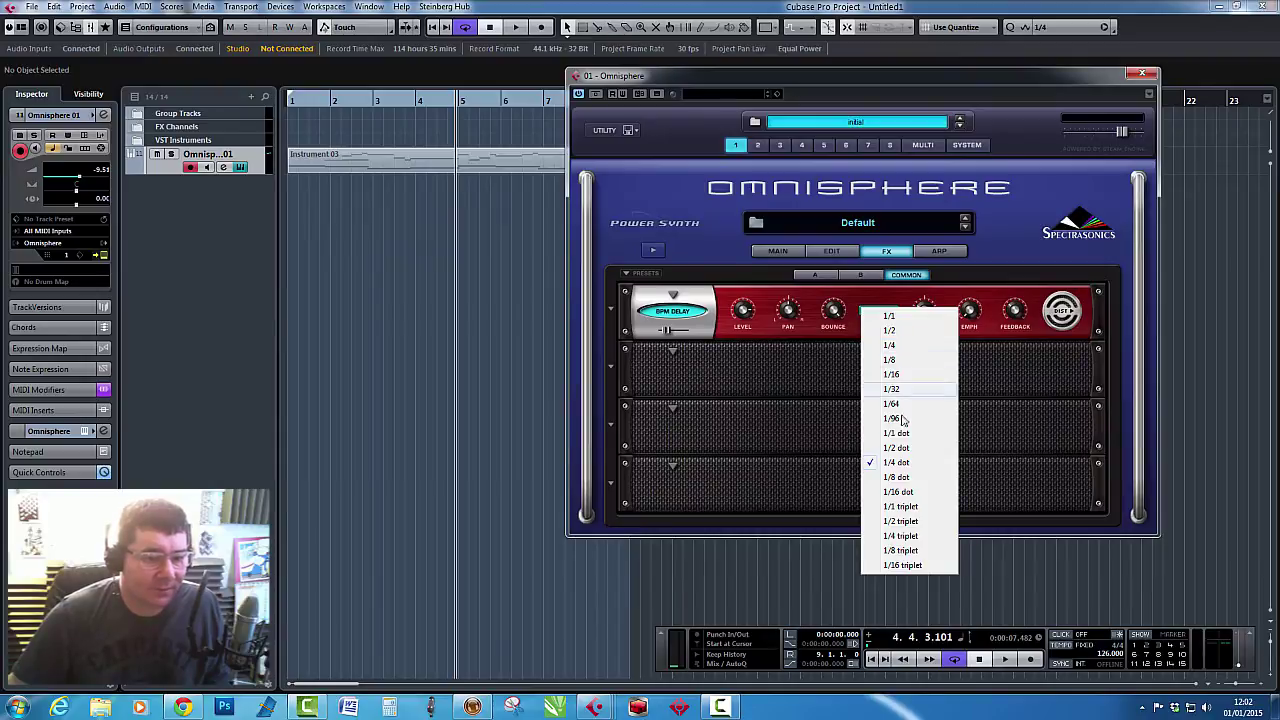
pyautogui.click(912, 477)
pyautogui.press('space')
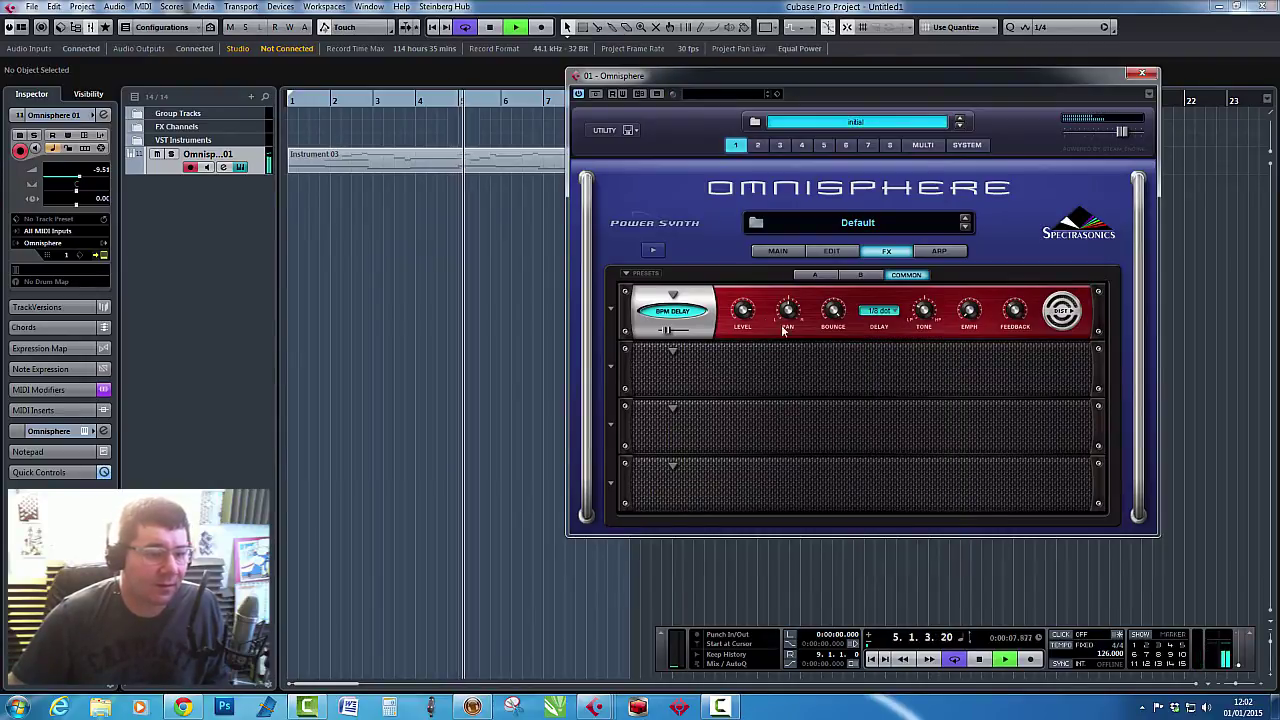
pyautogui.moveTo(745, 312)
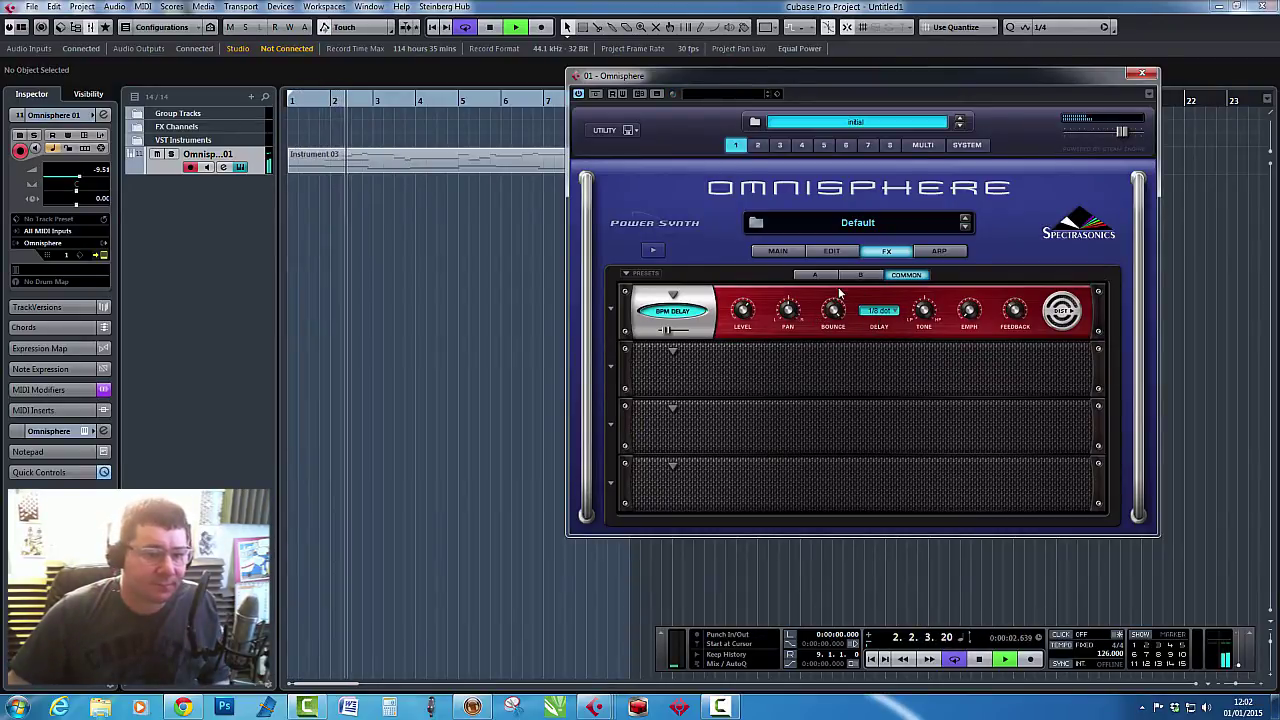
pyautogui.moveTo(938, 310)
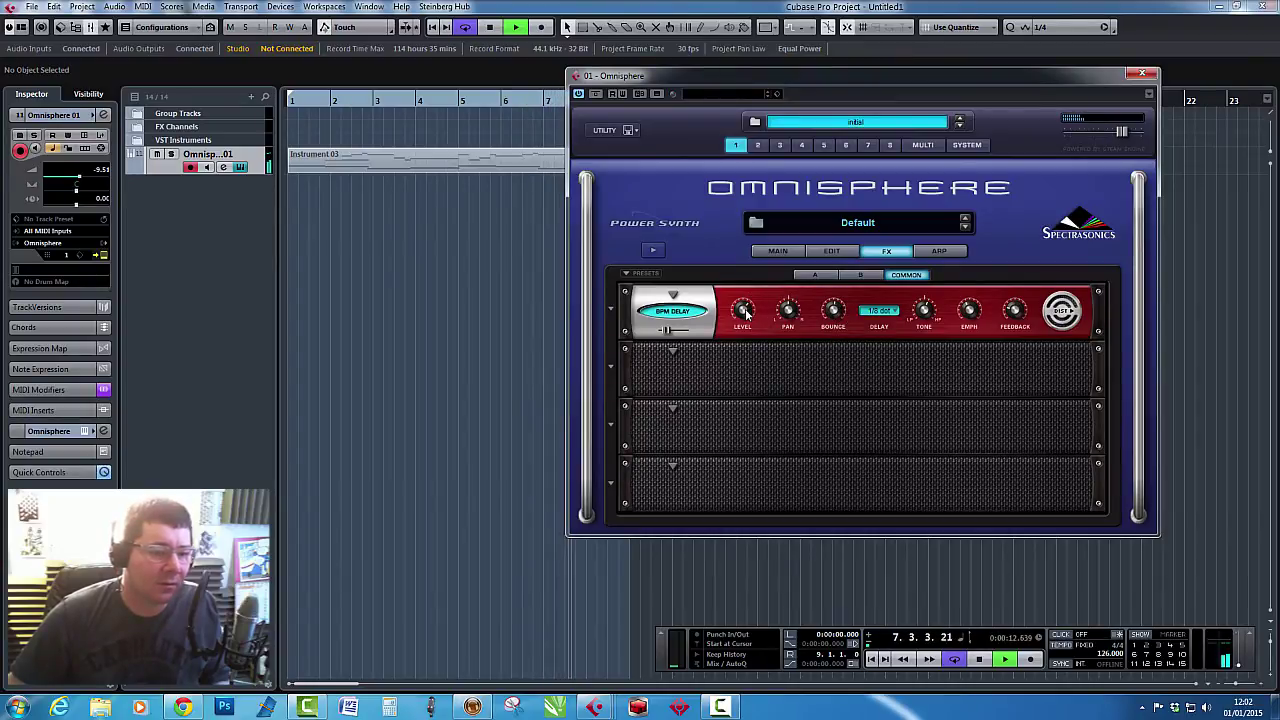
# Add EZ-Verb in the second common effects slot, set its Time to about 0.275, and reduce its mix amount.
pyautogui.click(674, 352)
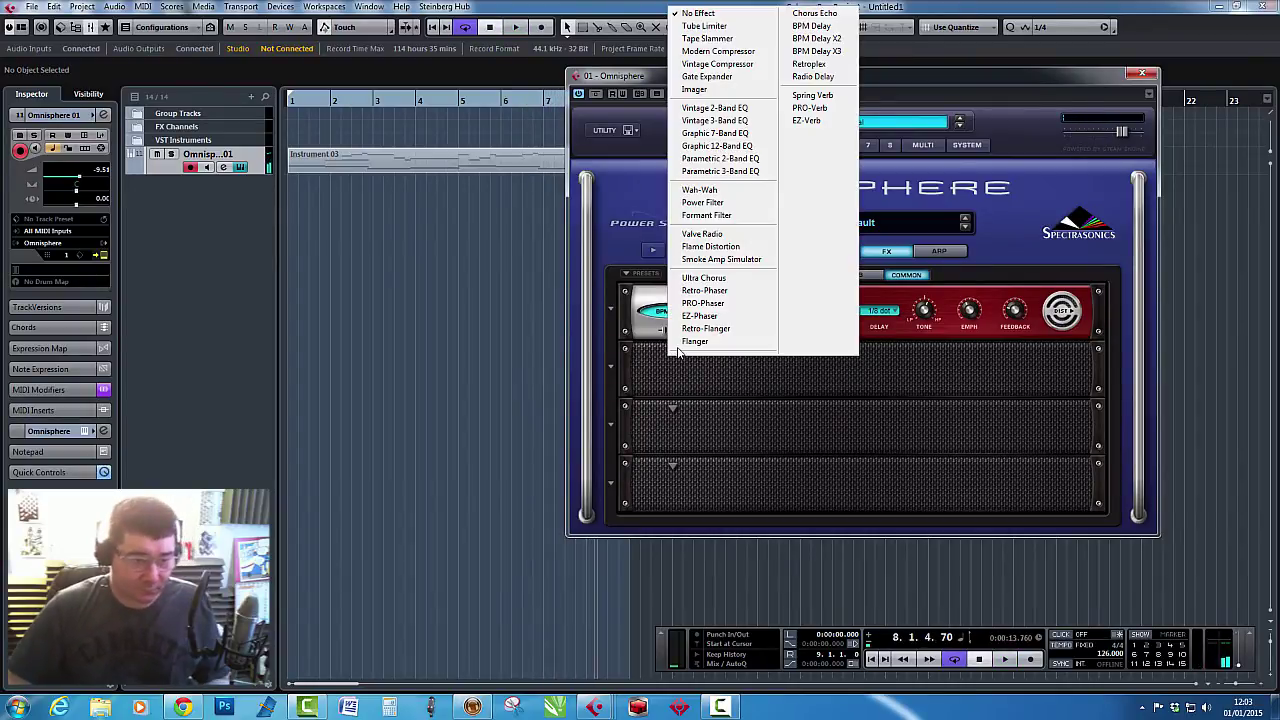
pyautogui.click(825, 123)
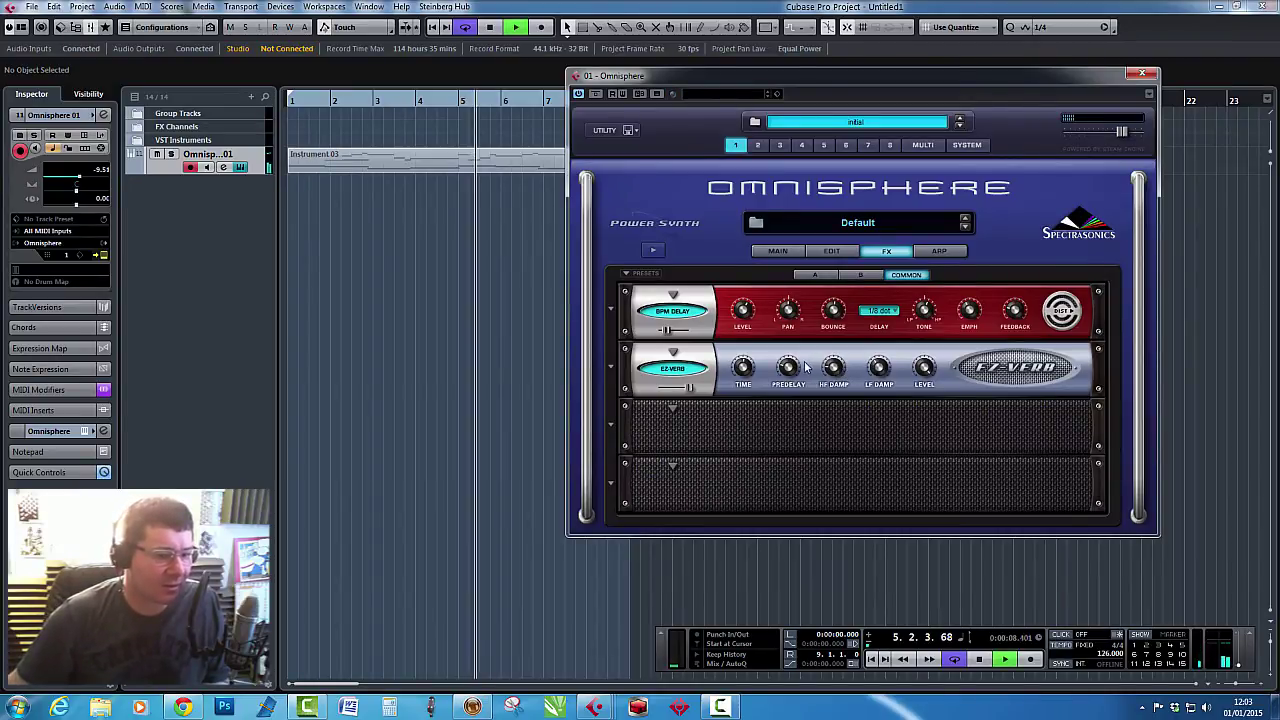
pyautogui.moveTo(791, 385)
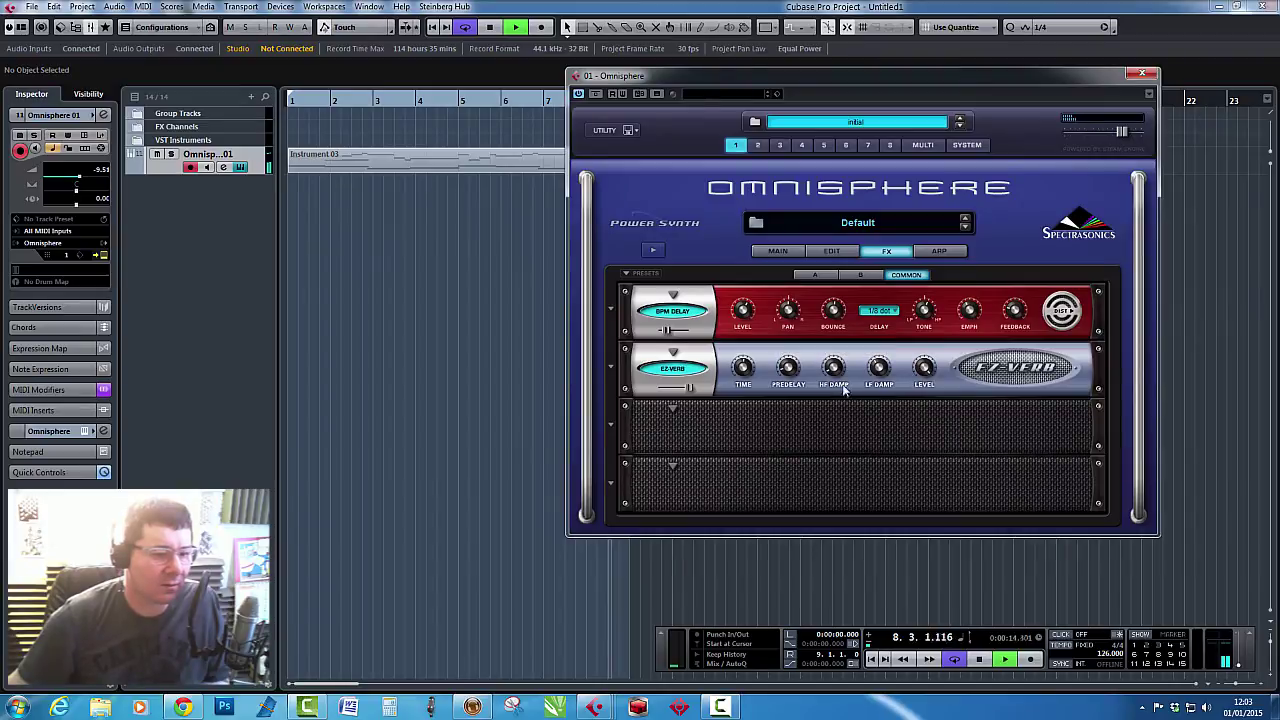
pyautogui.moveTo(880, 382)
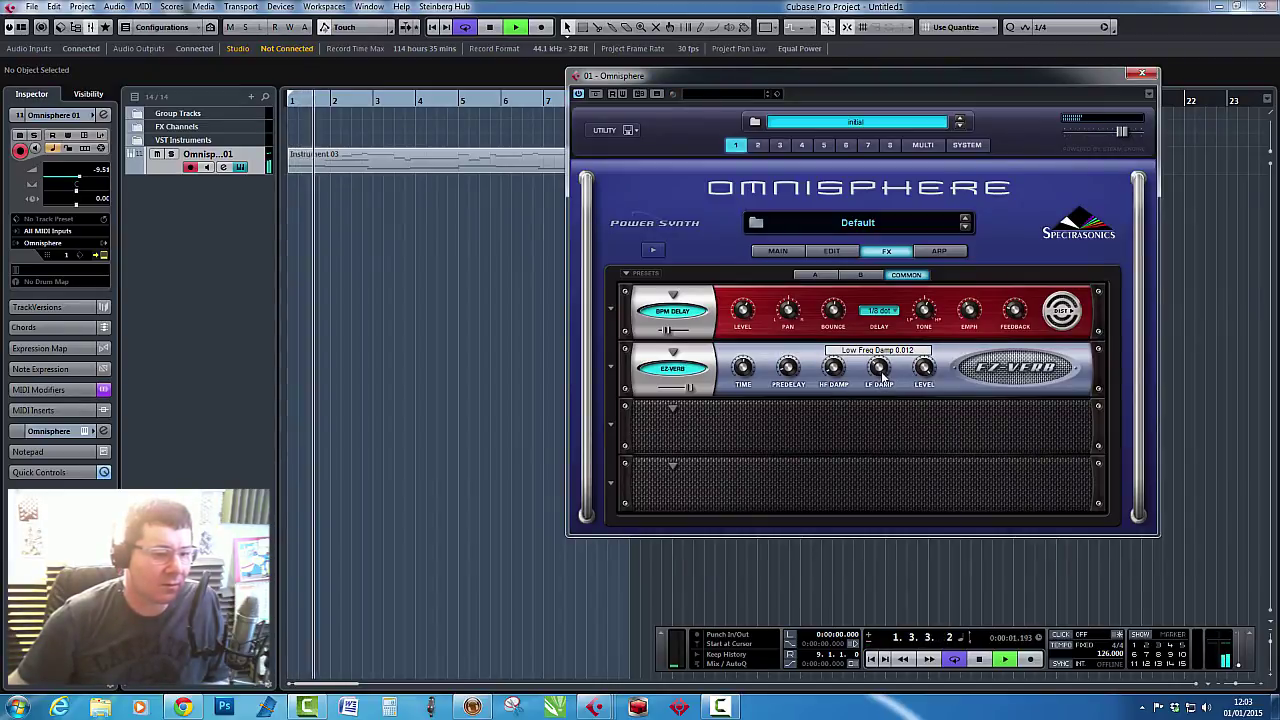
pyautogui.moveTo(743, 392)
pyautogui.moveTo(743, 392); pyautogui.dragTo(746, 423)
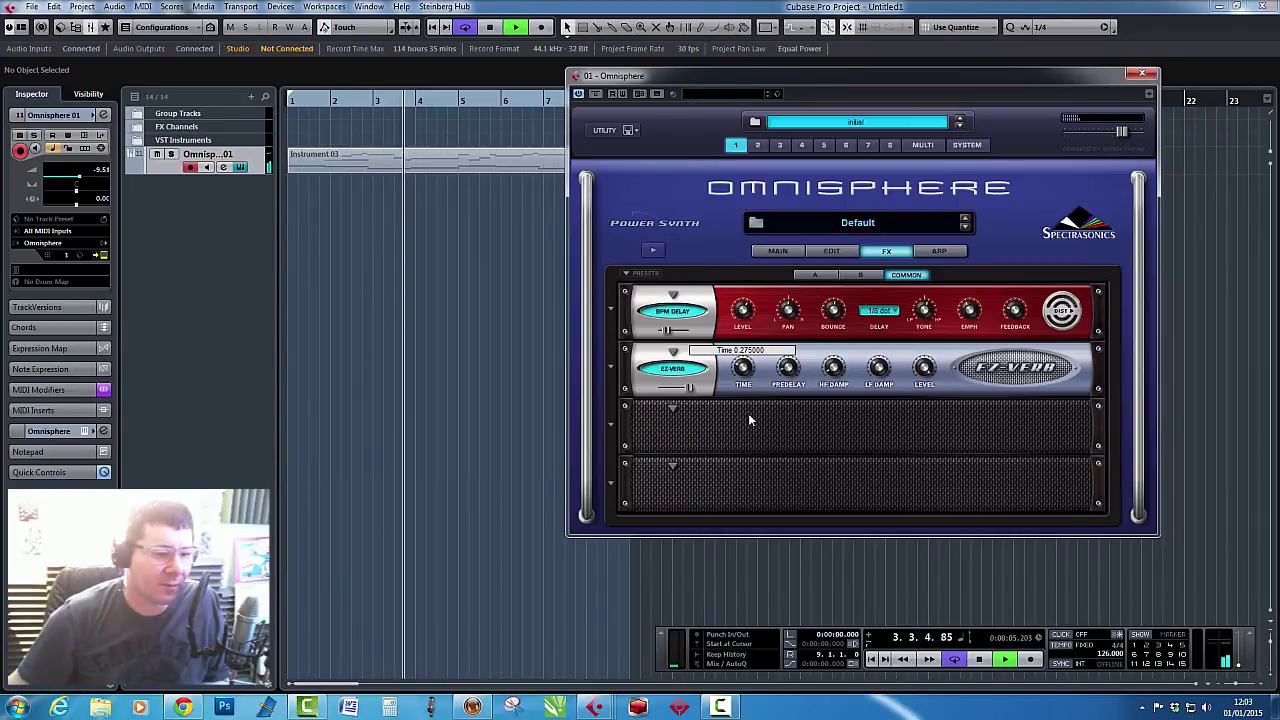
pyautogui.moveTo(690, 388); pyautogui.dragTo(668, 389)
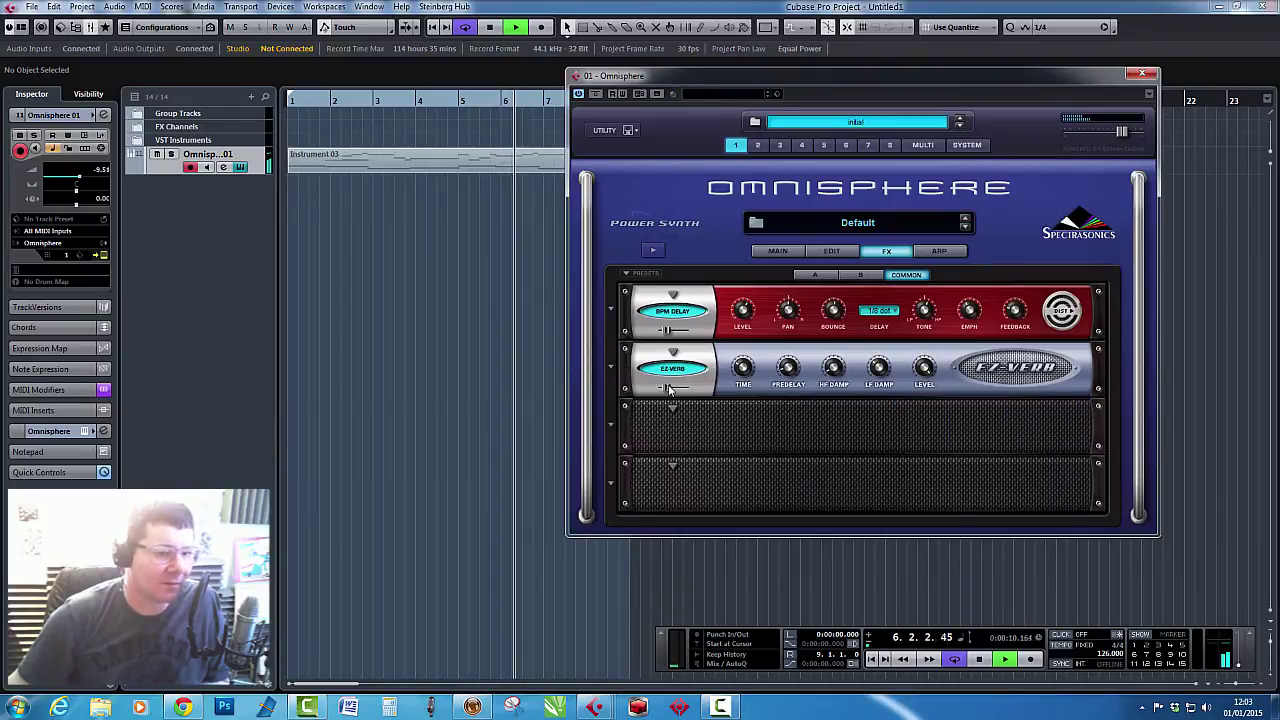
# Lower the master low-pass filter's cutoff slightly and raise its resonance a little on the main page during playback.
pyautogui.click(778, 251)
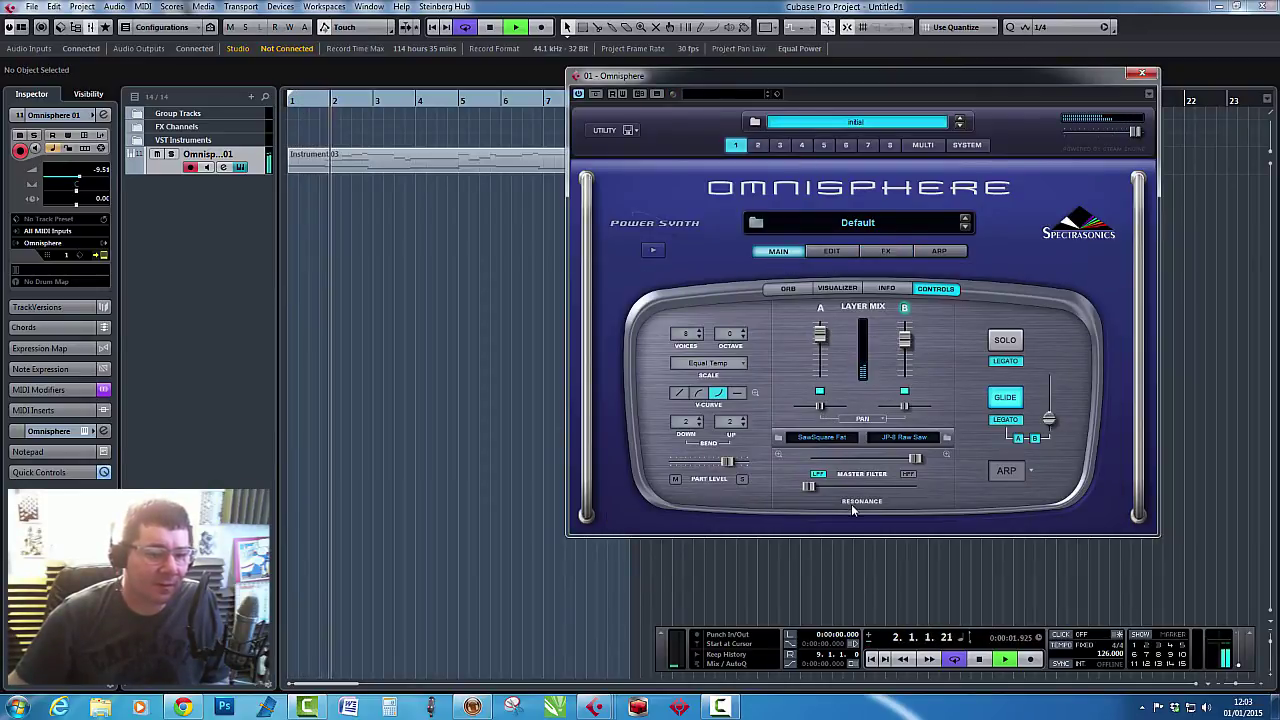
pyautogui.moveTo(915, 460)
pyautogui.mouseDown()
pyautogui.moveTo(821, 461)
pyautogui.moveTo(814, 486)
pyautogui.moveTo(809, 460)
pyautogui.moveTo(903, 479)
pyautogui.mouseUp()
pyautogui.press('space')
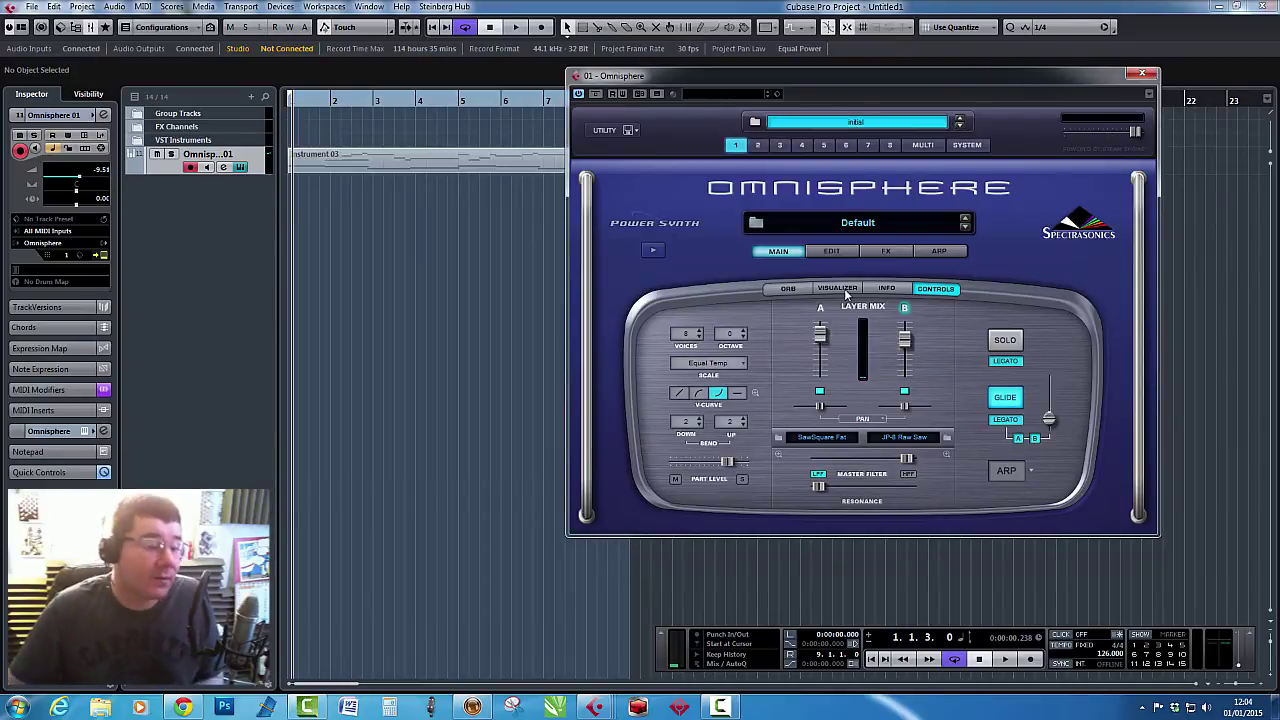
# Examine layer A's waveshaper, ring modulation and FM oscillator settings on the edit page.
pyautogui.click(833, 252)
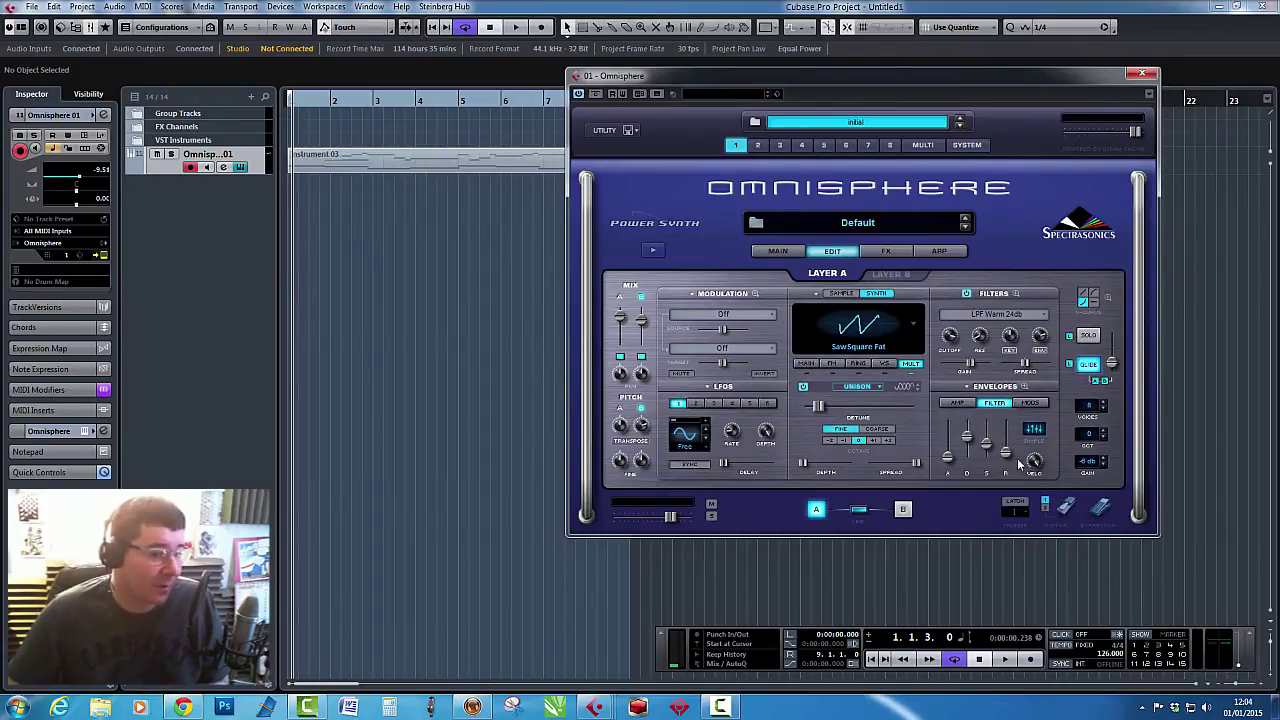
pyautogui.click(881, 364)
pyautogui.click(860, 364)
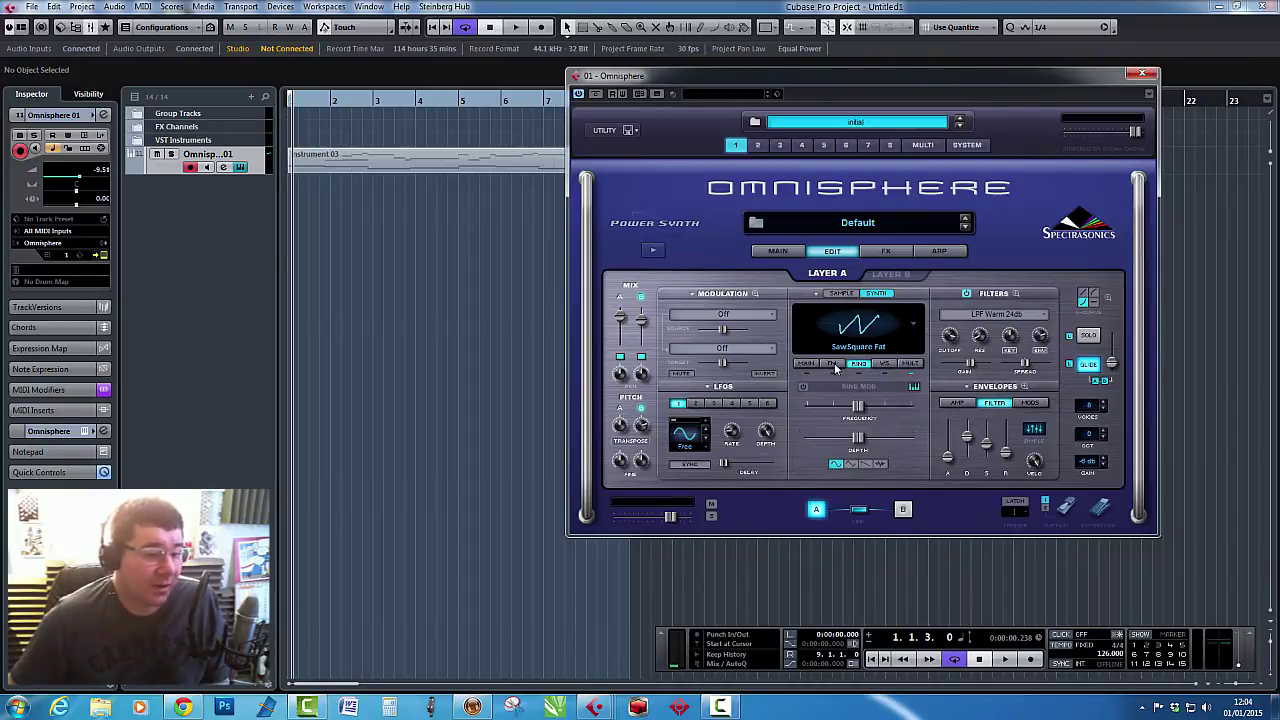
pyautogui.click(835, 364)
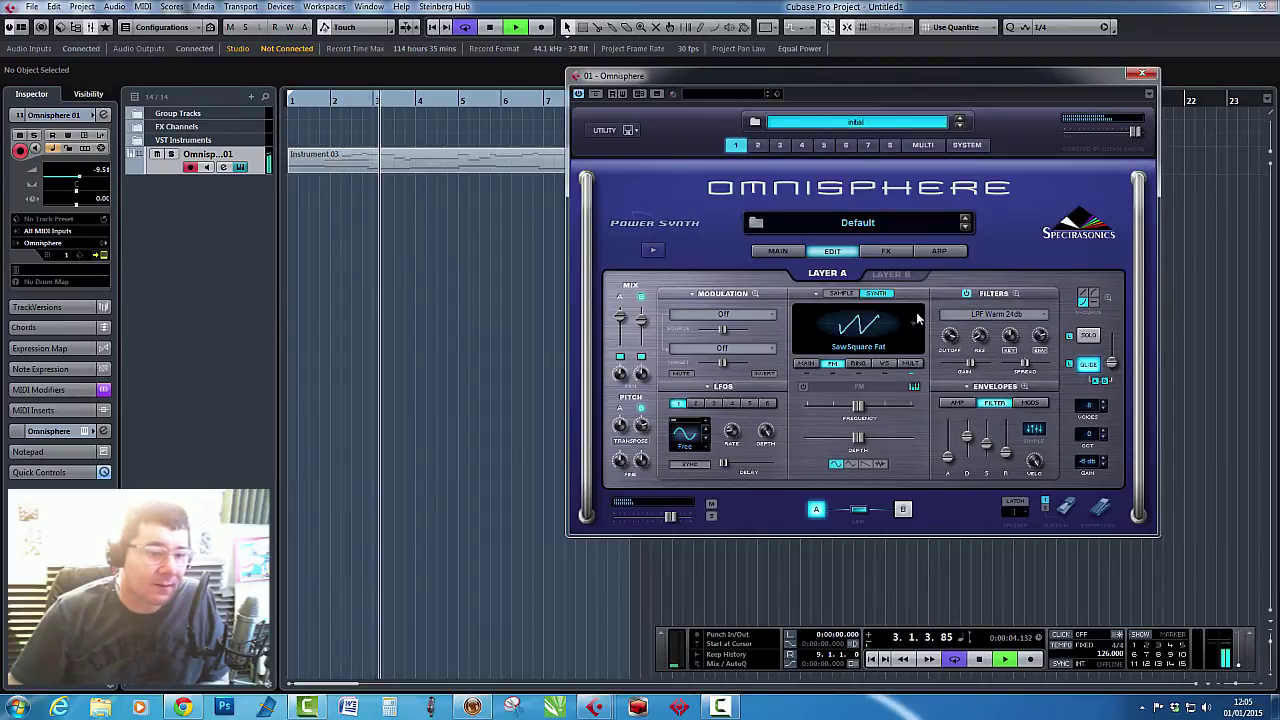
# Sweep layer A's filter cutoff during playback and stop the loop.
pyautogui.moveTo(949, 335); pyautogui.dragTo(957, 482)
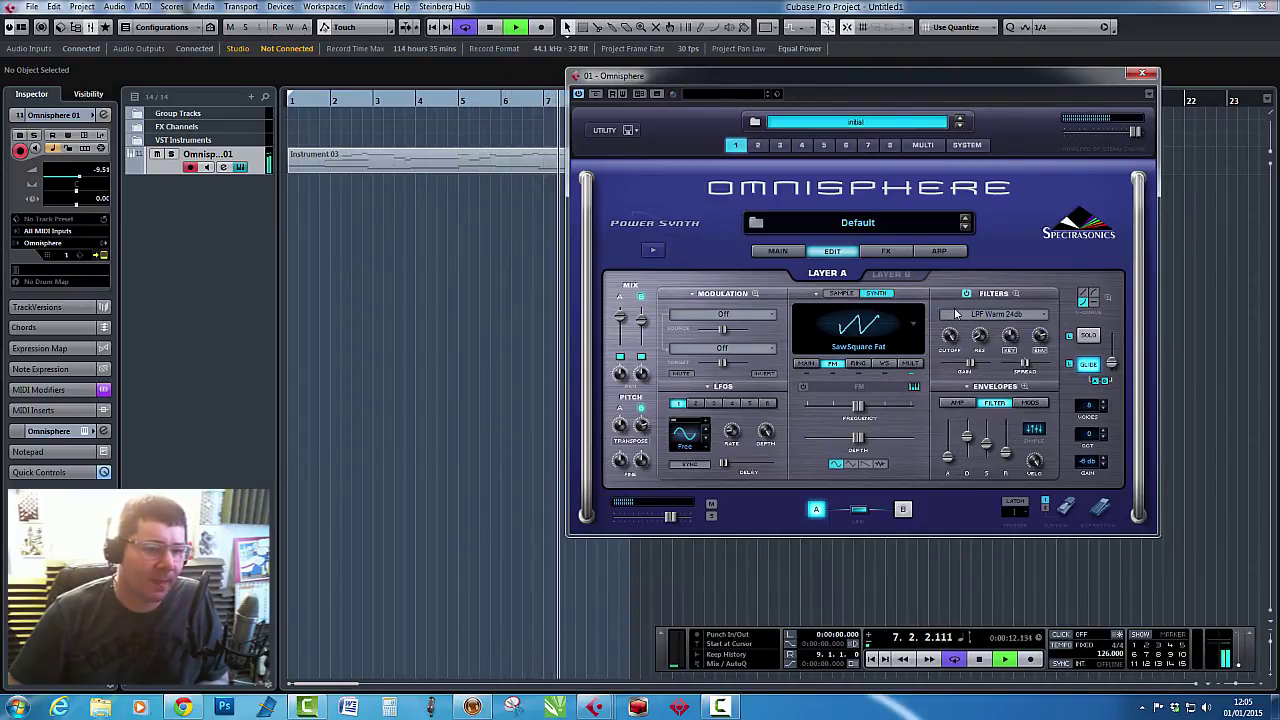
pyautogui.press('space')
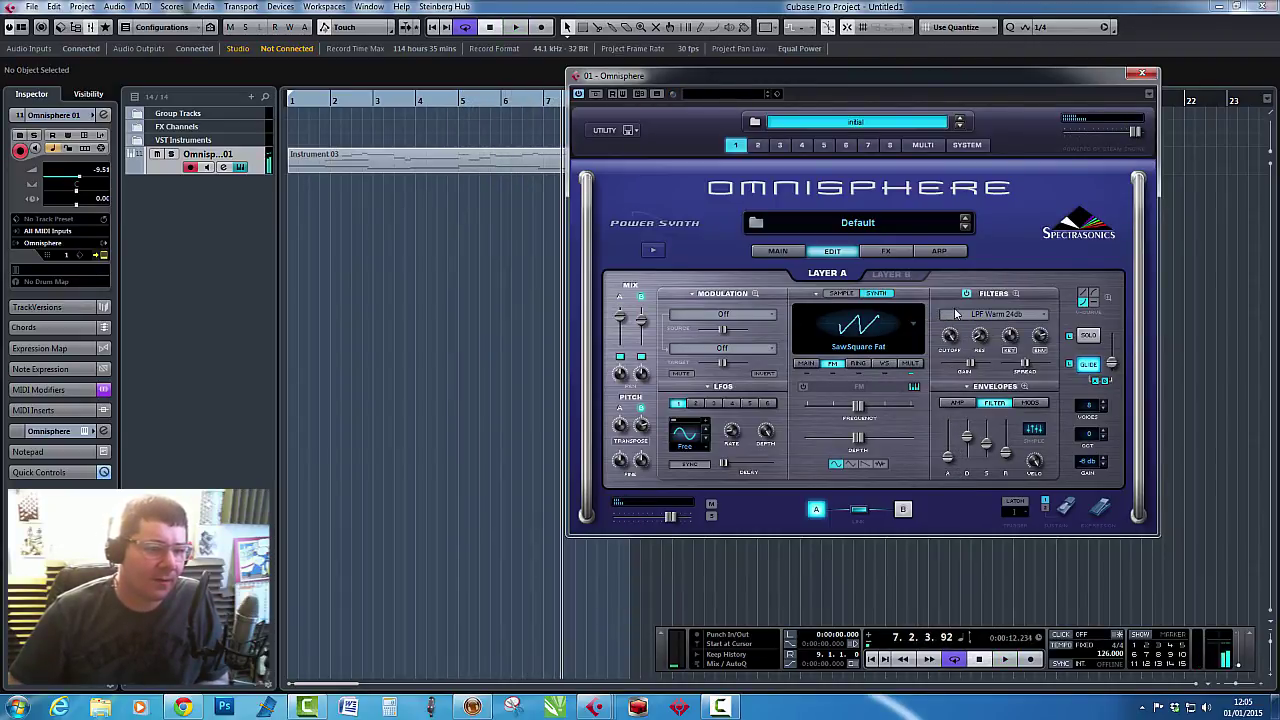
# Initialize the multi to reset the sound and briefly audition the MIDI part with the plain patch.
pyautogui.click(629, 132)
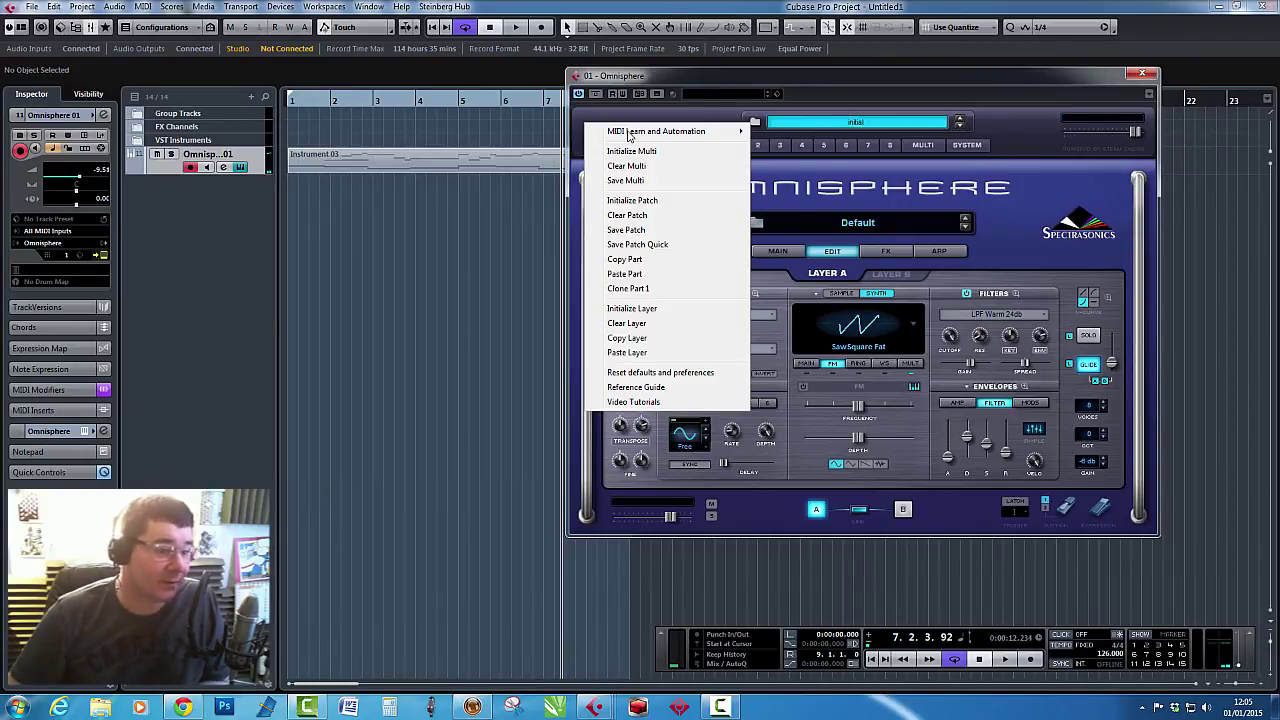
pyautogui.click(645, 152)
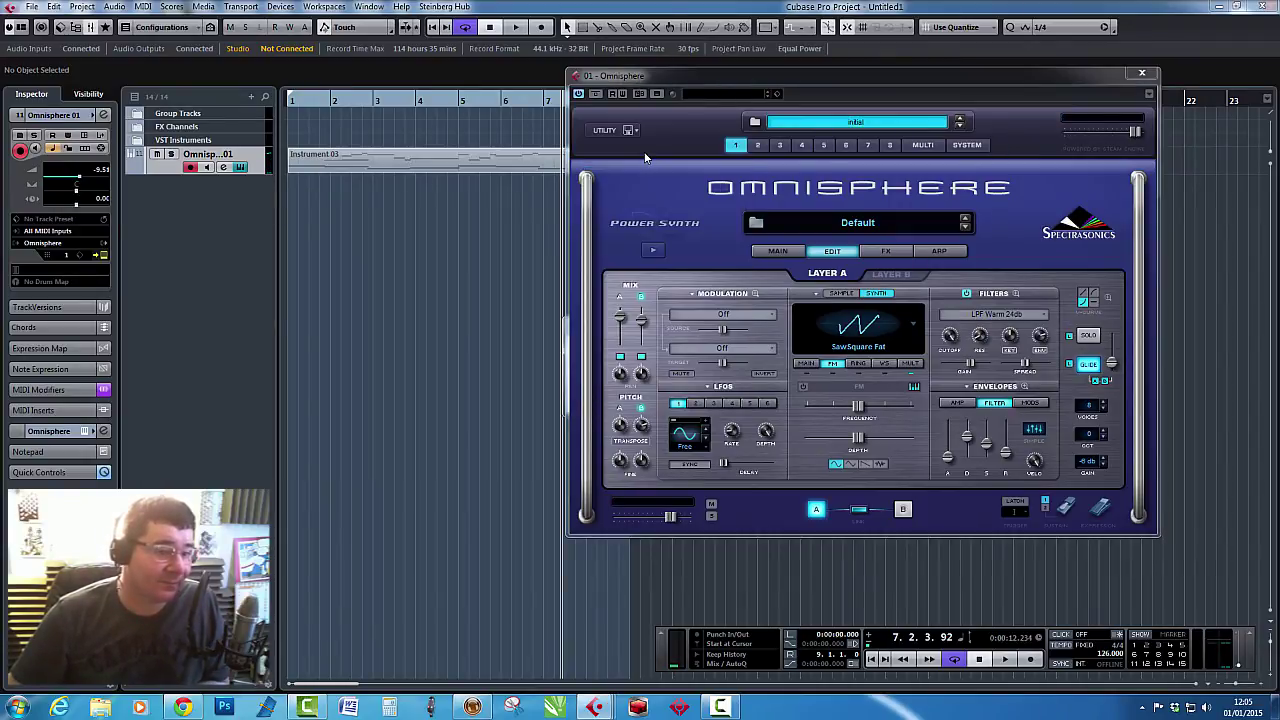
pyautogui.press('space')
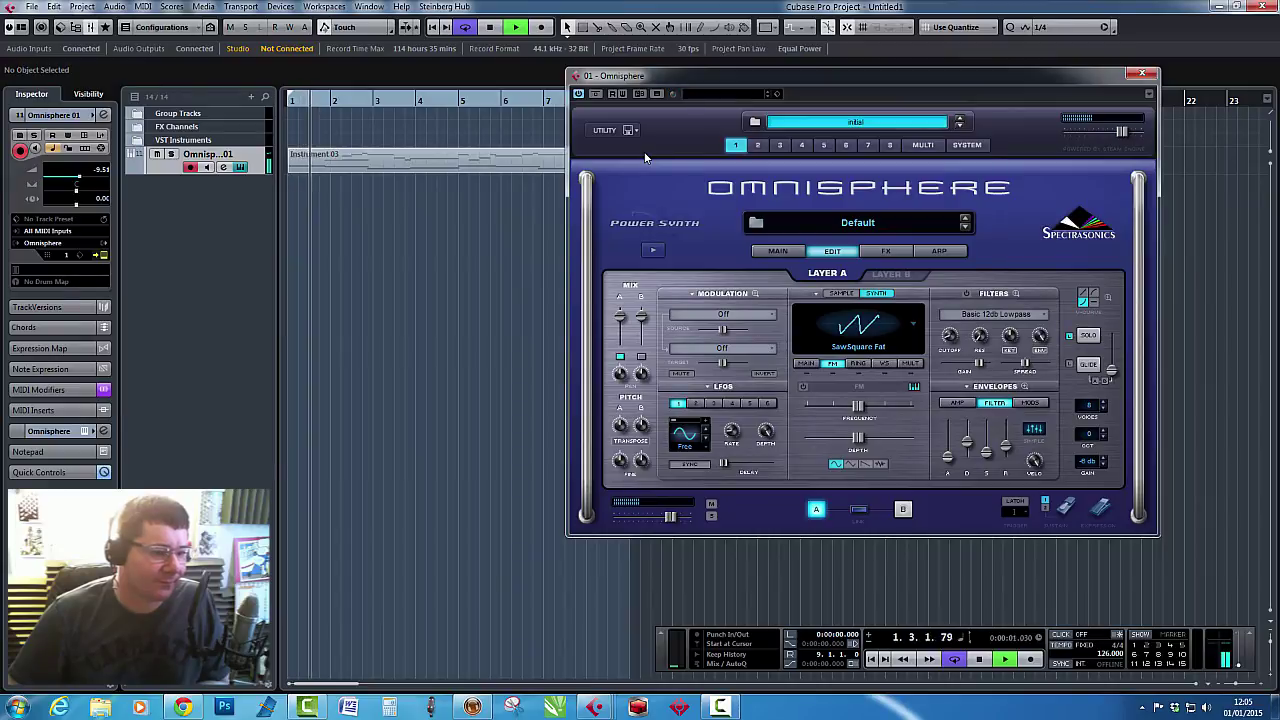
pyautogui.press('space')
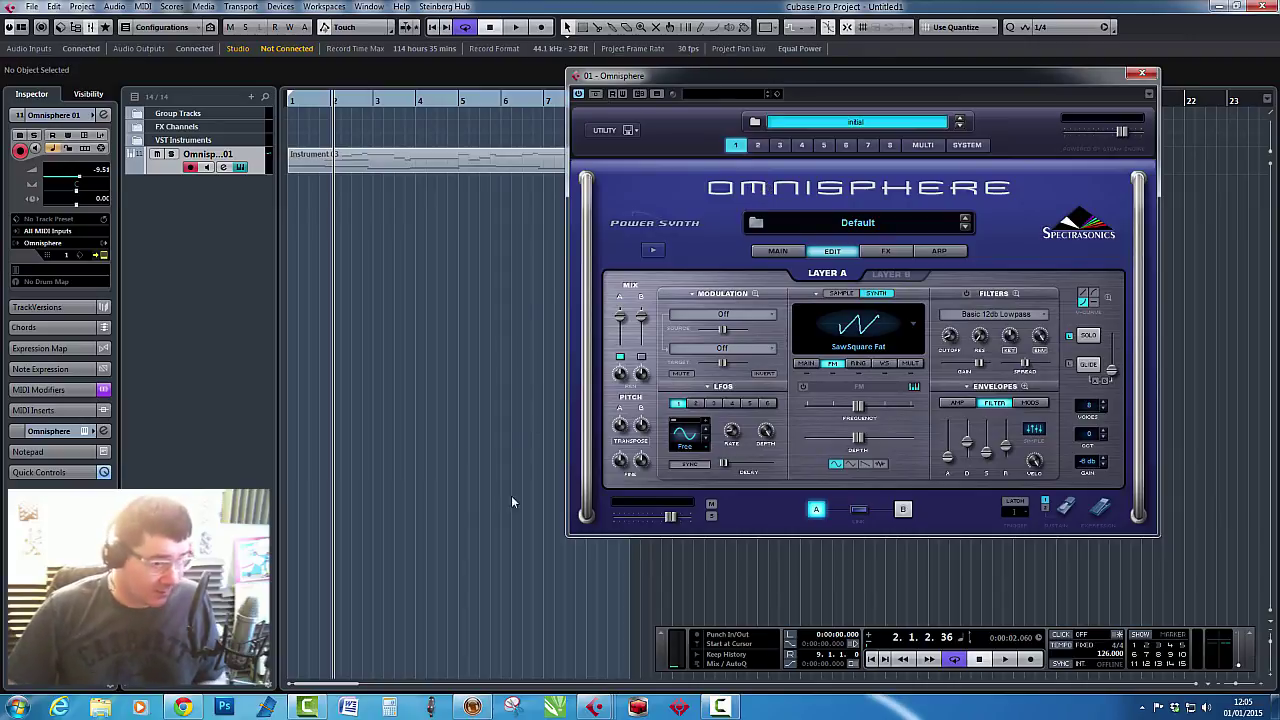
pyautogui.click(720, 706)
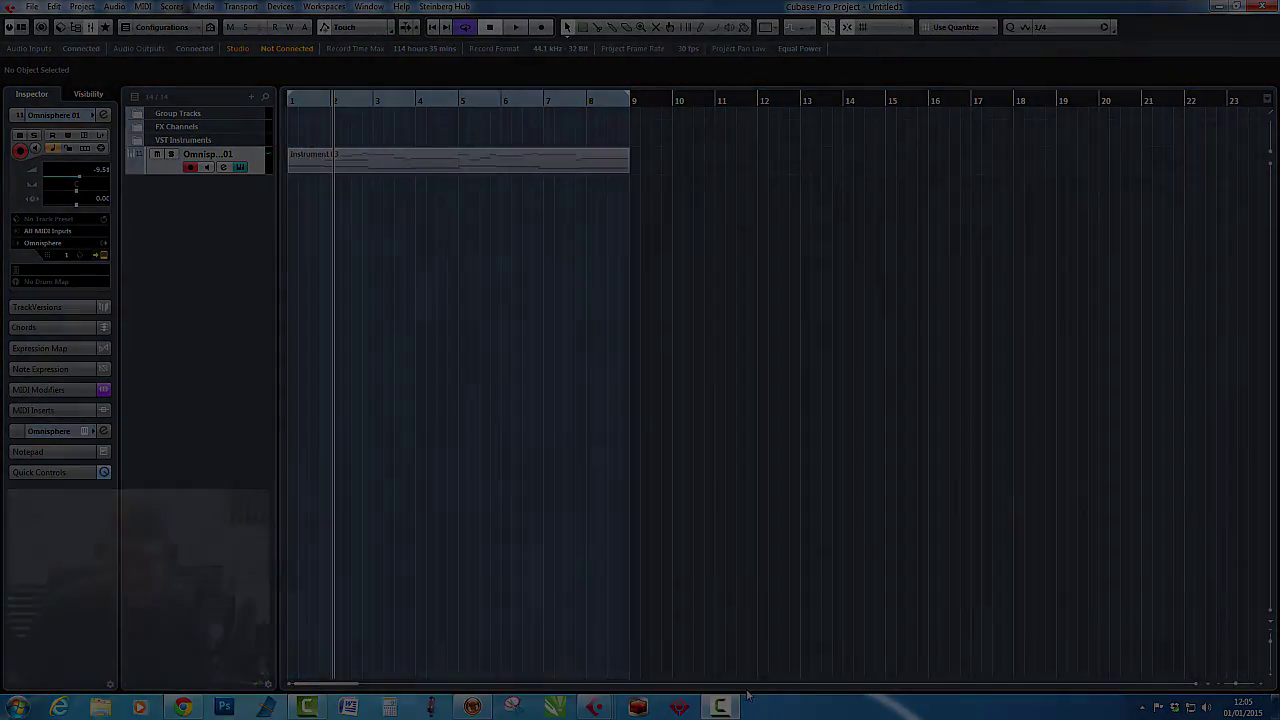